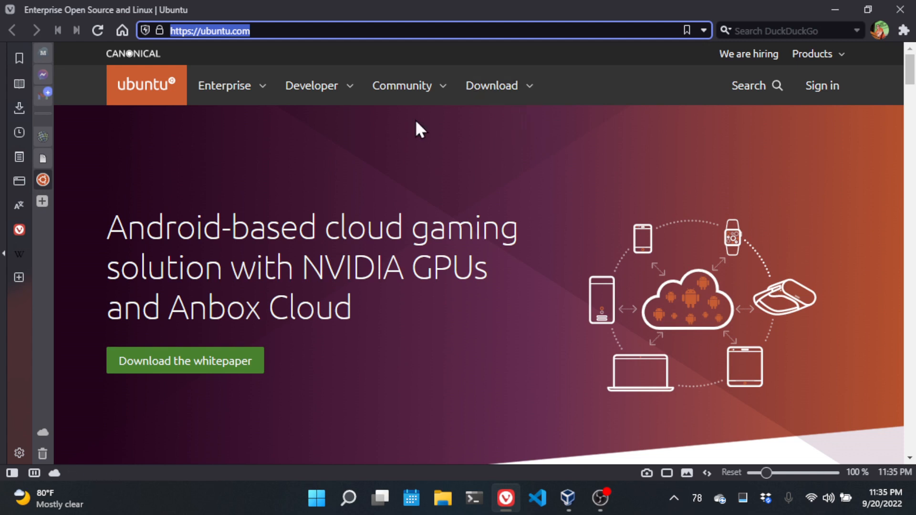
Download the Ubuntu Desktop 22.04 LTS installation image from ubuntu.com.
{"action": "left_click", "coordinate": [275, 29]}
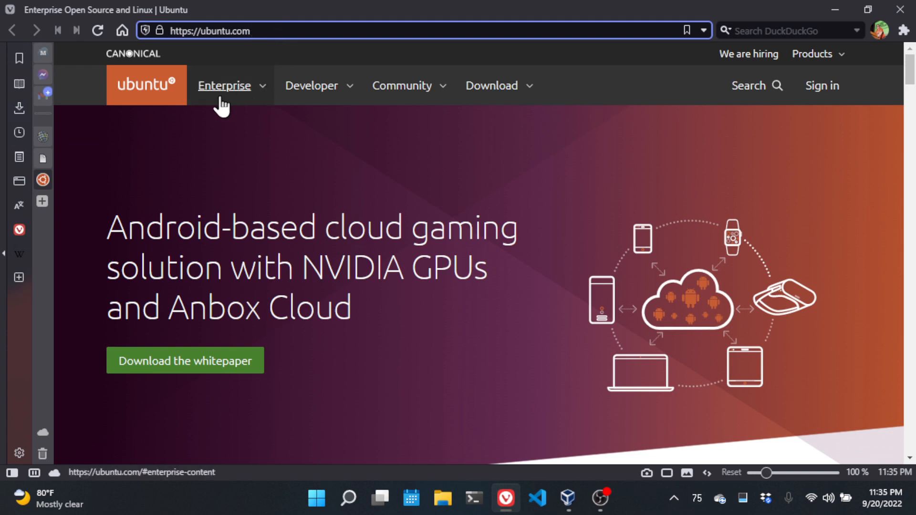
{"action": "left_click", "coordinate": [501, 91]}
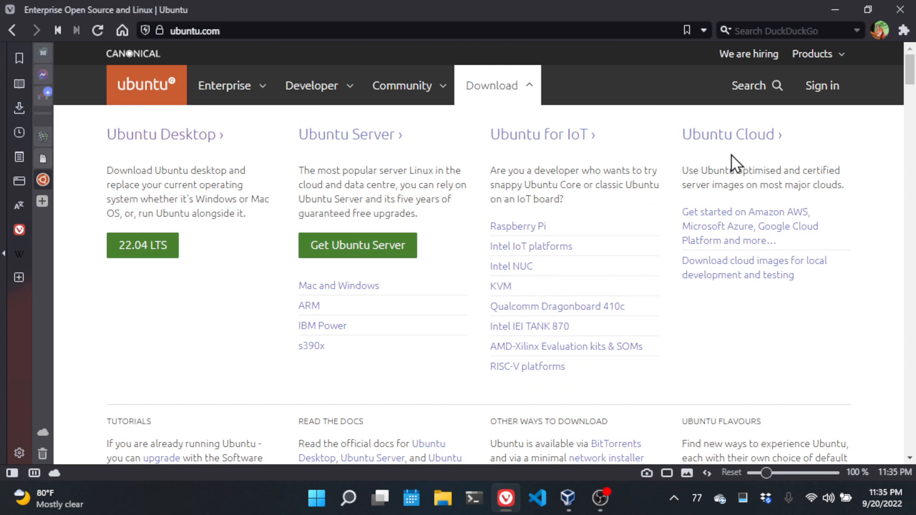
{"action": "left_click", "coordinate": [134, 249]}
{"action": "left_click", "coordinate": [151, 251]}
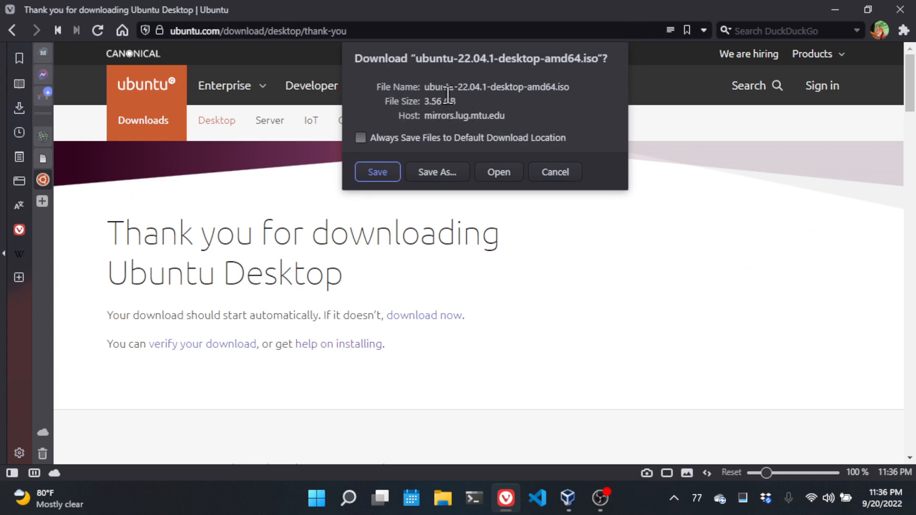
{"action": "left_click_drag", "start_coordinate": [455, 101], "coordinate": [424, 102]}
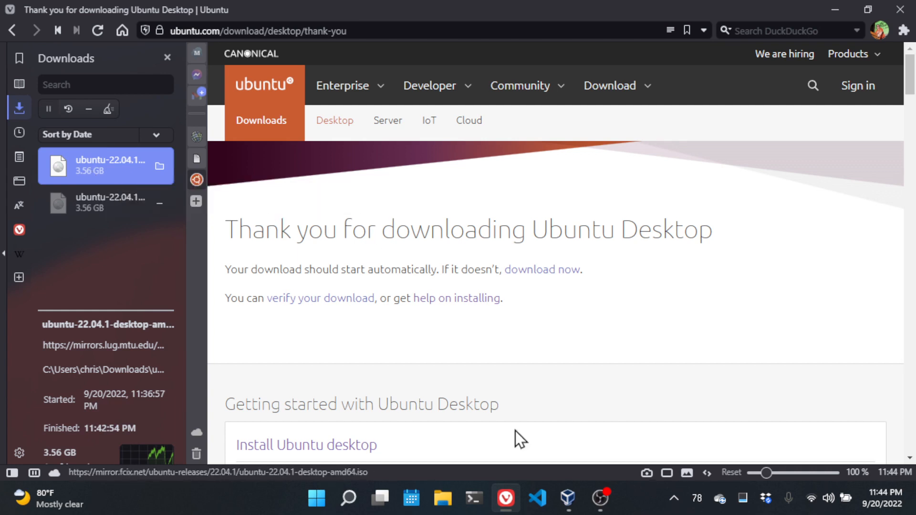
Switch to Oracle VM VirtualBox Manager and start creating a new virtual machine named swisher, keeping the default machine folder.
{"action": "left_click", "coordinate": [568, 499]}
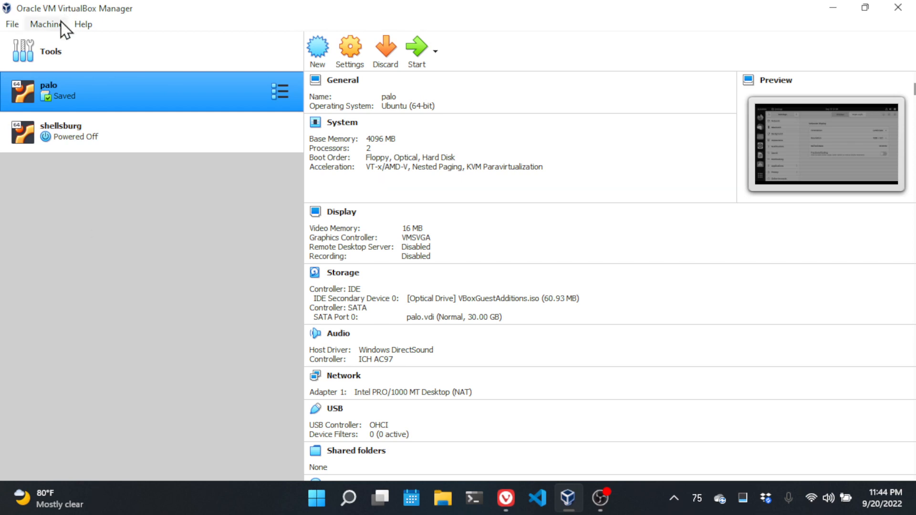
{"action": "left_click", "coordinate": [48, 25]}
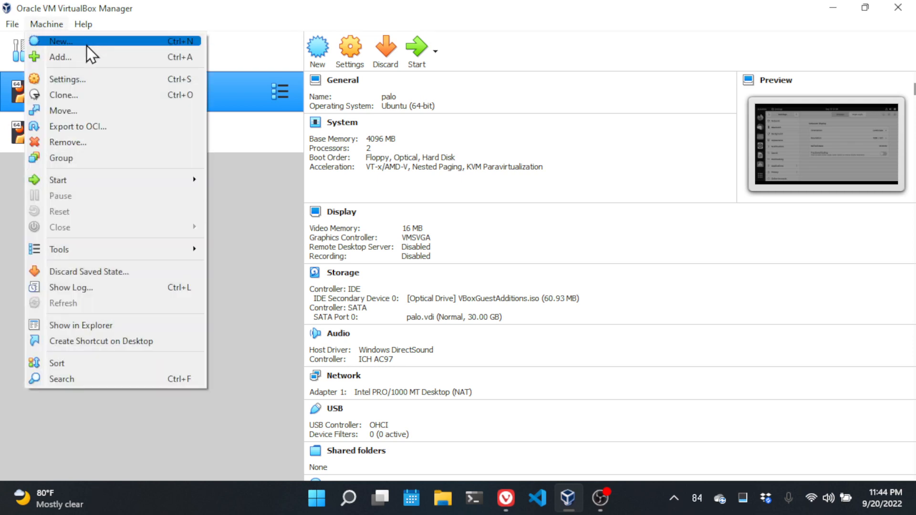
{"action": "left_click", "coordinate": [87, 45]}
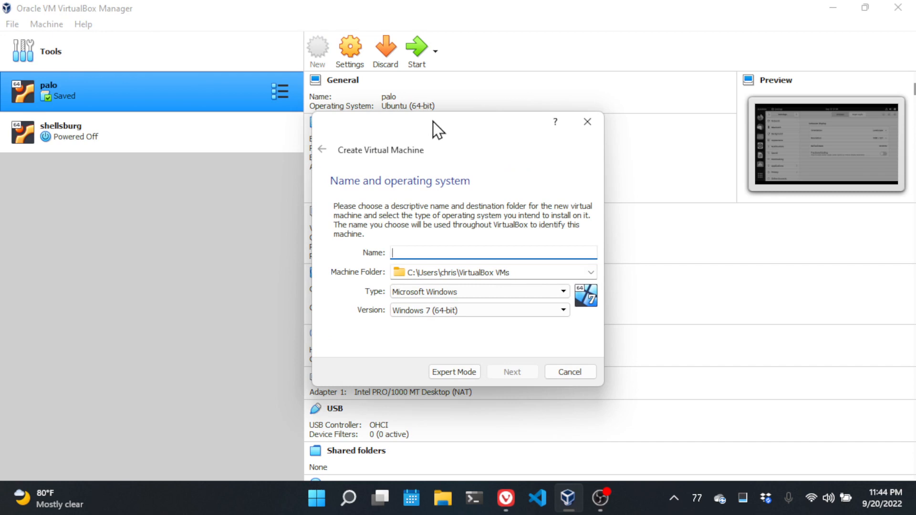
{"action": "left_click_drag", "start_coordinate": [433, 120], "coordinate": [380, 89]}
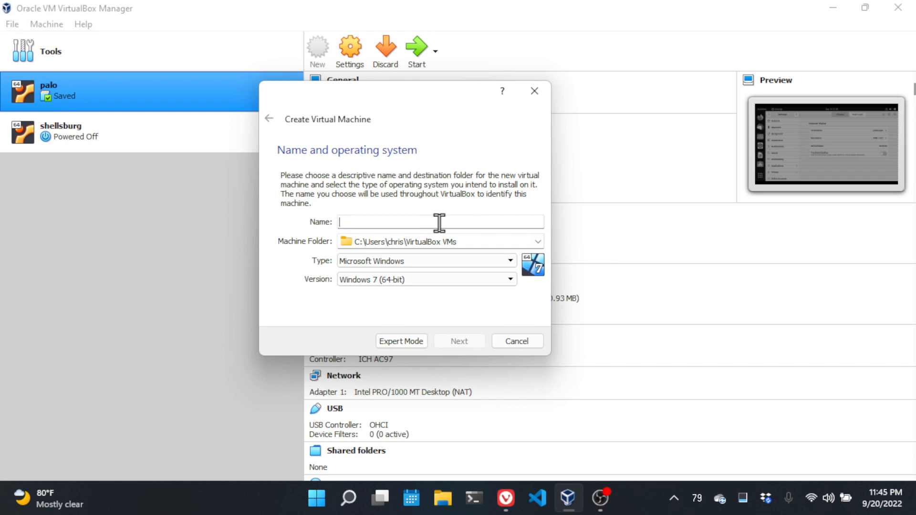
{"action": "type", "text": "swisher"}
{"action": "key", "text": "Tab"}
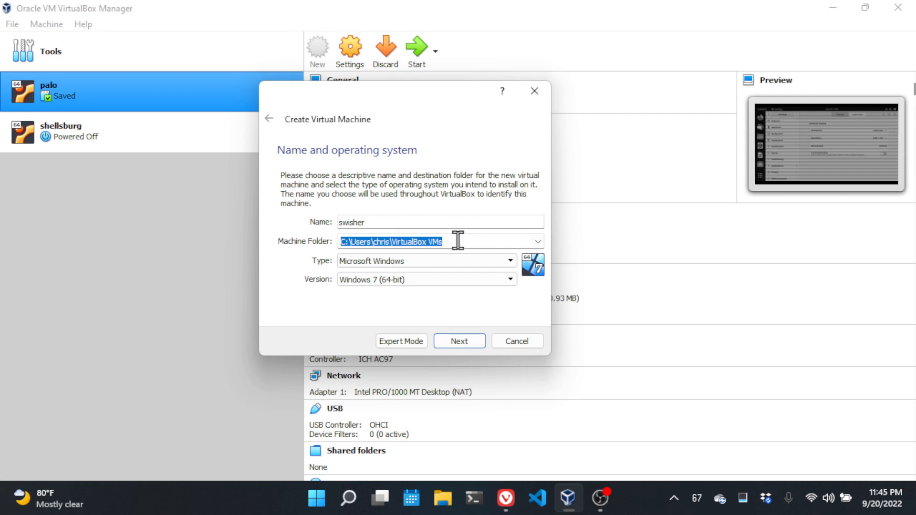
{"action": "left_click", "coordinate": [472, 240]}
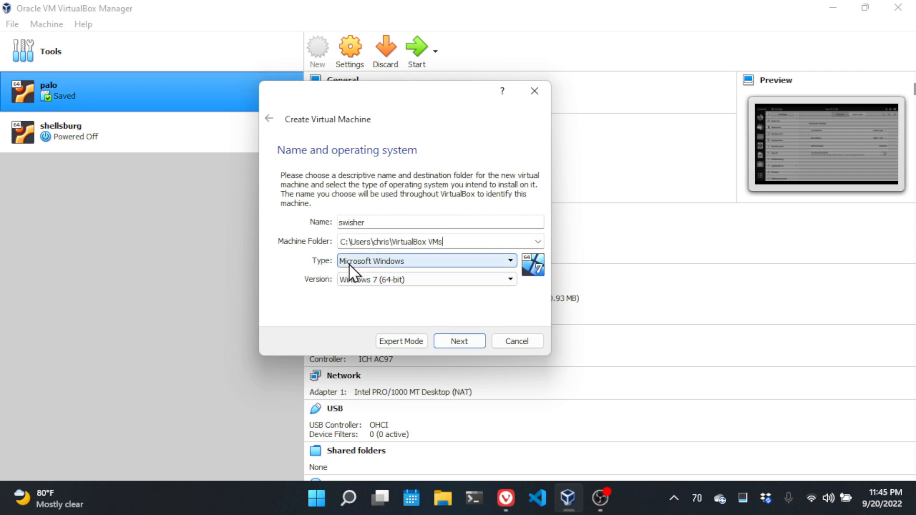
Look through the operating system types and the Windows versions offered for the new virtual machine.
{"action": "left_click", "coordinate": [375, 266]}
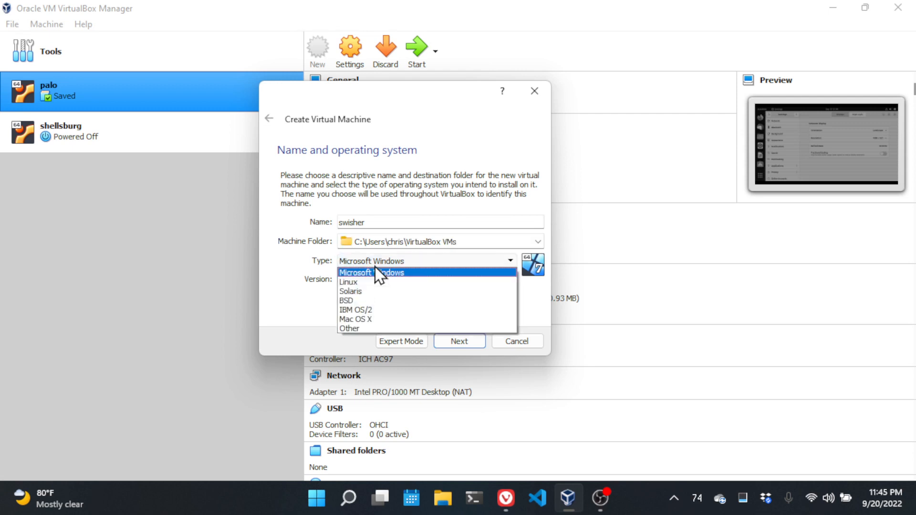
{"action": "left_click", "coordinate": [375, 269]}
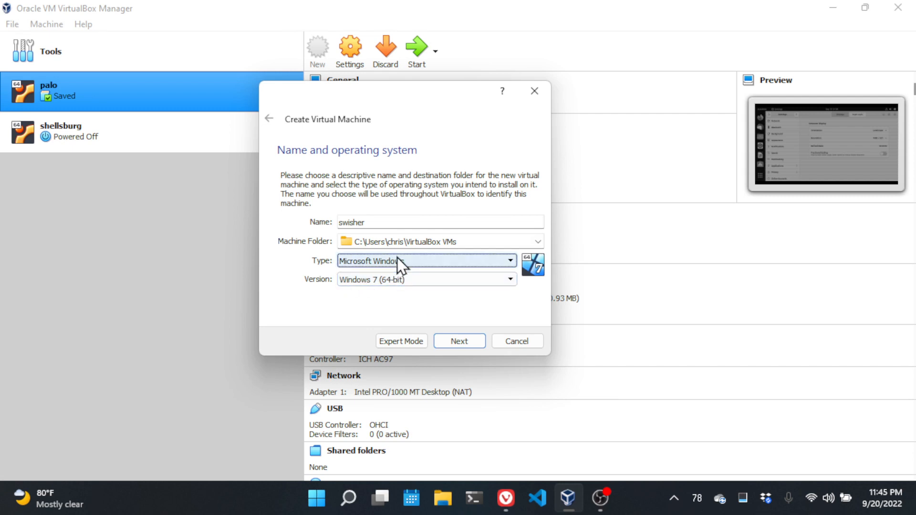
{"action": "left_click", "coordinate": [397, 279]}
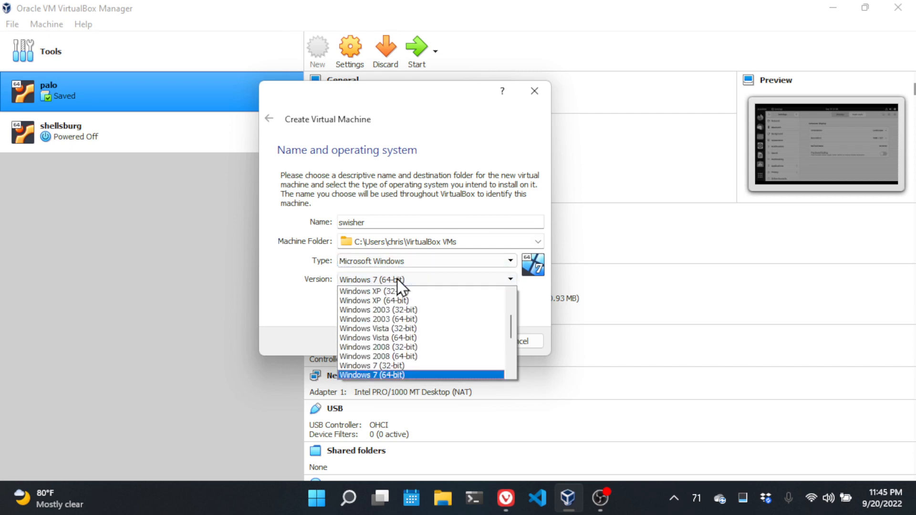
{"action": "scroll", "coordinate": [408, 339], "scroll_direction": "down", "scroll_amount": 2}
{"action": "scroll", "coordinate": [408, 339], "scroll_direction": "down", "scroll_amount": 3}
{"action": "scroll", "coordinate": [408, 339], "scroll_direction": "up", "scroll_amount": 6}
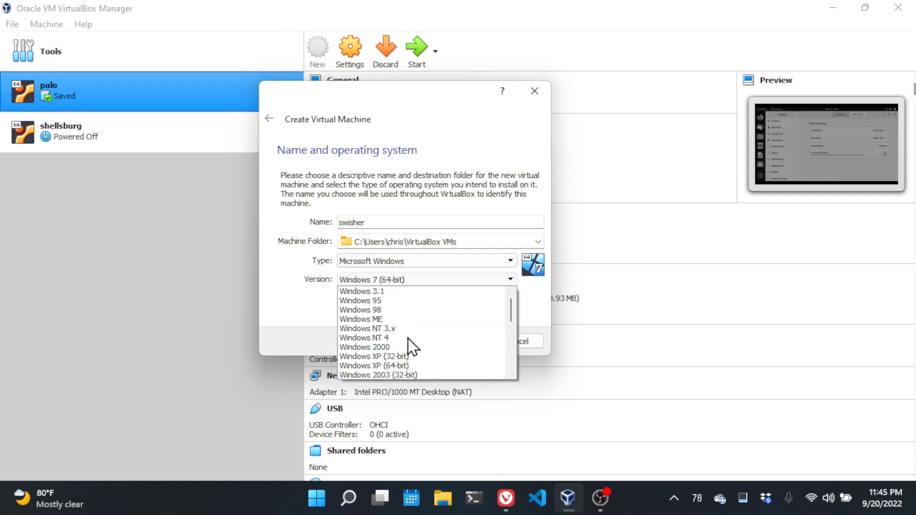
{"action": "scroll", "coordinate": [409, 339], "scroll_direction": "down", "scroll_amount": 6}
{"action": "scroll", "coordinate": [408, 339], "scroll_direction": "up", "scroll_amount": 6}
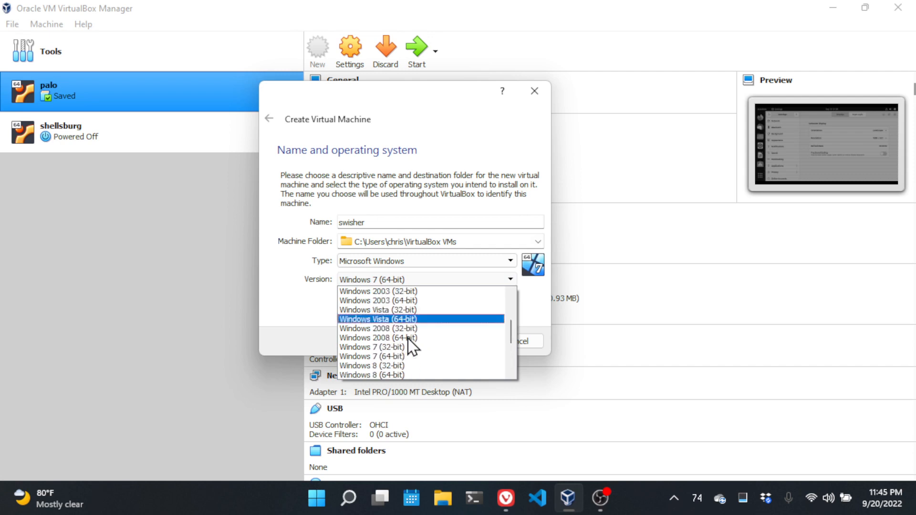
{"action": "left_click", "coordinate": [276, 299]}
Set the machine's type to Linux and its version to Ubuntu (64-bit), and continue to the memory size.
{"action": "left_click", "coordinate": [410, 263]}
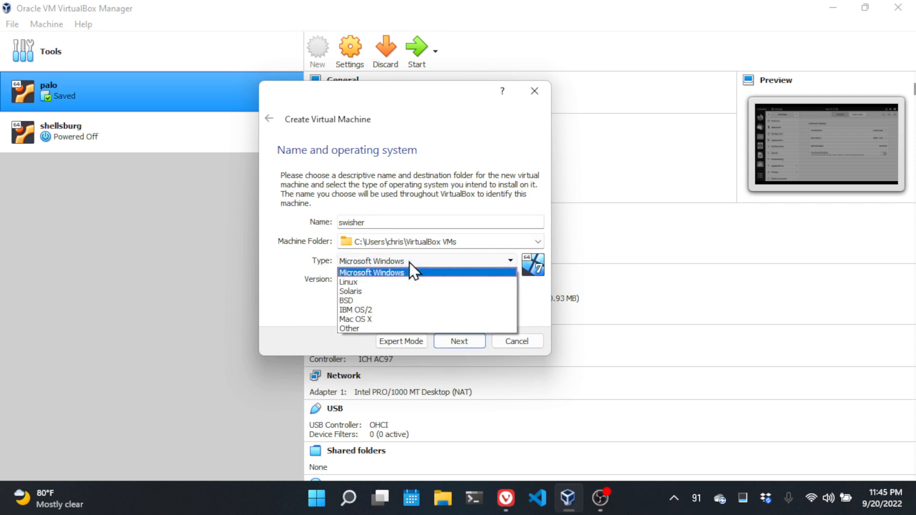
{"action": "left_click", "coordinate": [356, 282]}
{"action": "left_click", "coordinate": [379, 280]}
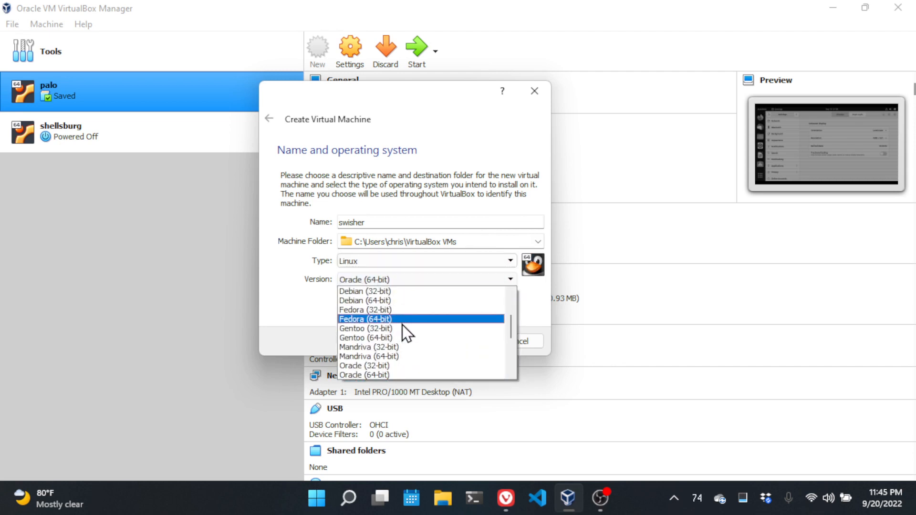
{"action": "scroll", "coordinate": [402, 325], "scroll_direction": "down", "scroll_amount": 4}
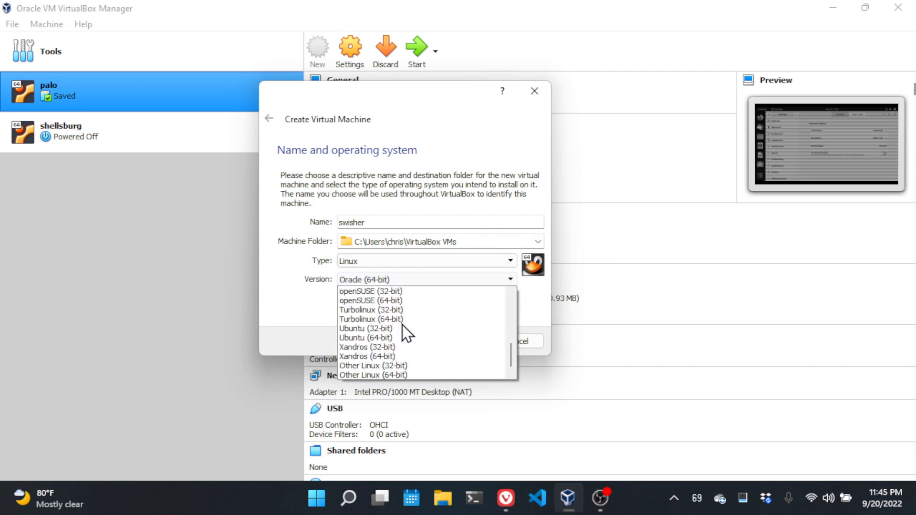
{"action": "left_click", "coordinate": [369, 337]}
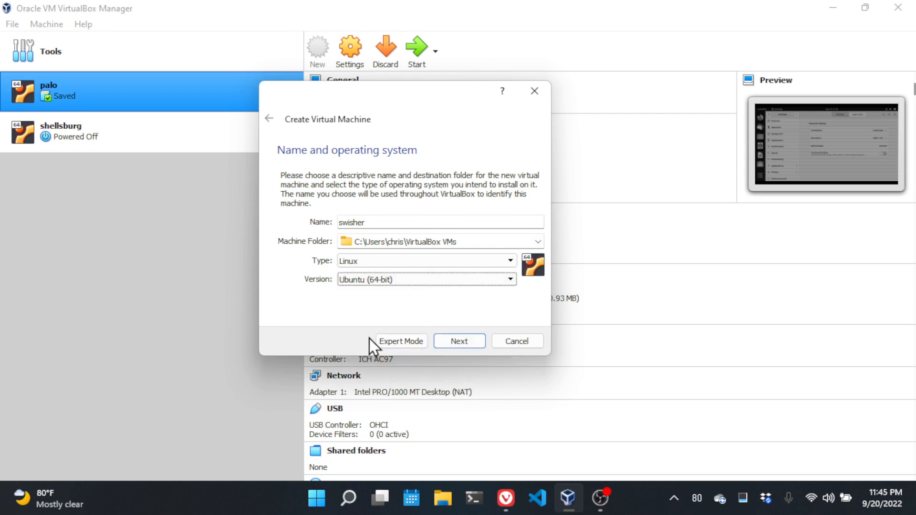
{"action": "left_click", "coordinate": [459, 341]}
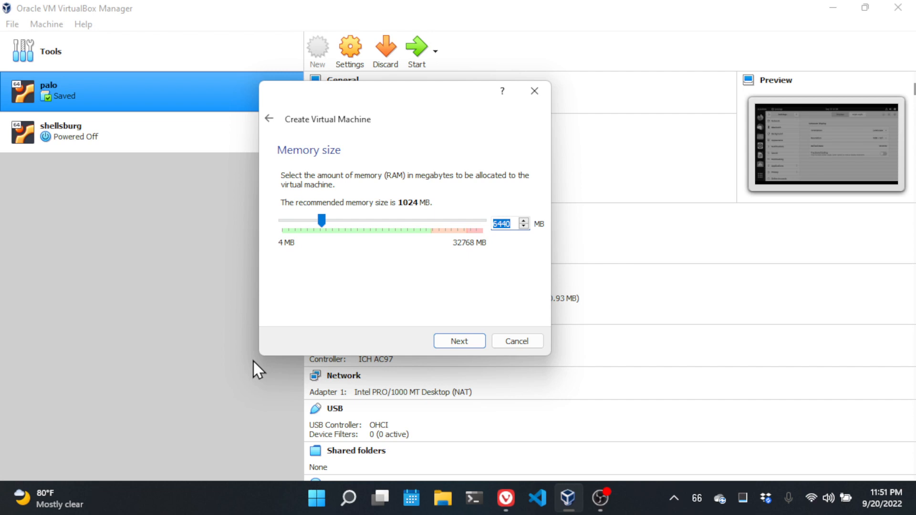
Allocate 4096 MB of memory to the machine and choose to create a virtual hard disk now.
{"action": "type", "text": "4096"}
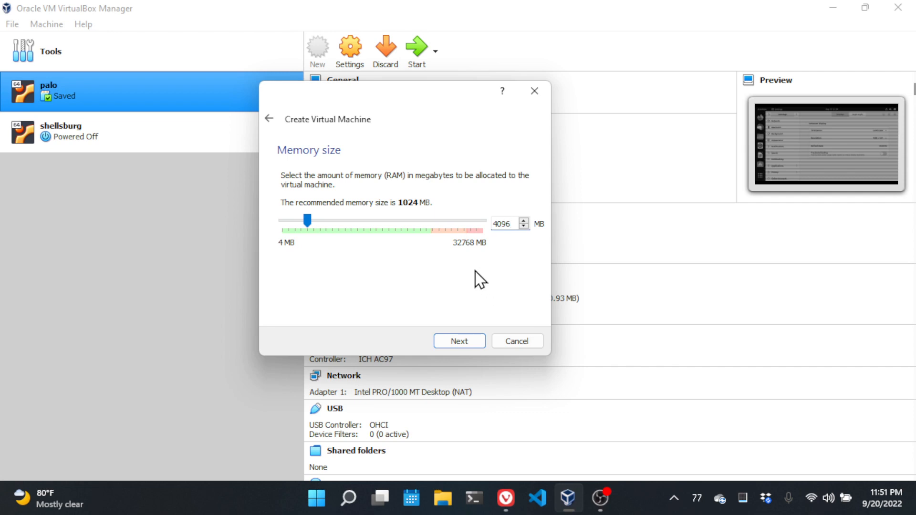
{"action": "left_click", "coordinate": [468, 340]}
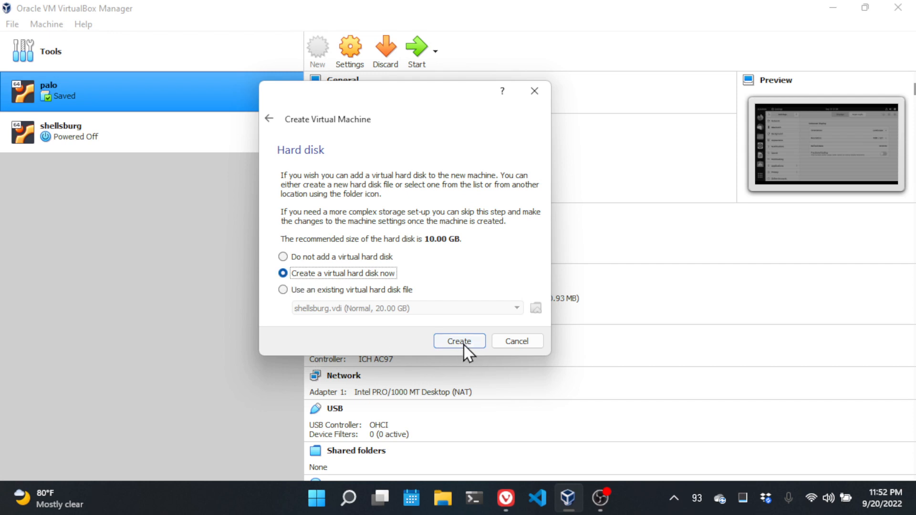
{"action": "left_click", "coordinate": [462, 344]}
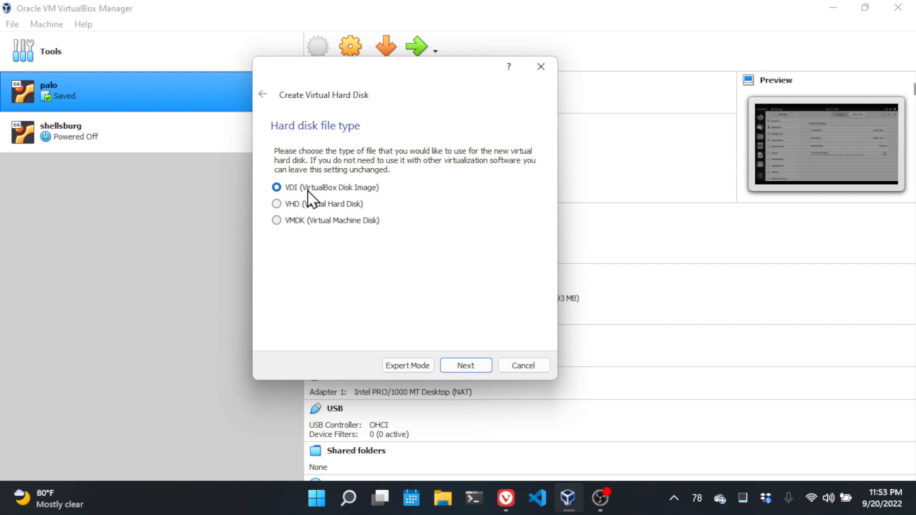
Choose the VDI (VirtualBox Disk Image) file type and dynamically allocated storage for the new virtual hard disk.
{"action": "left_click", "coordinate": [465, 367]}
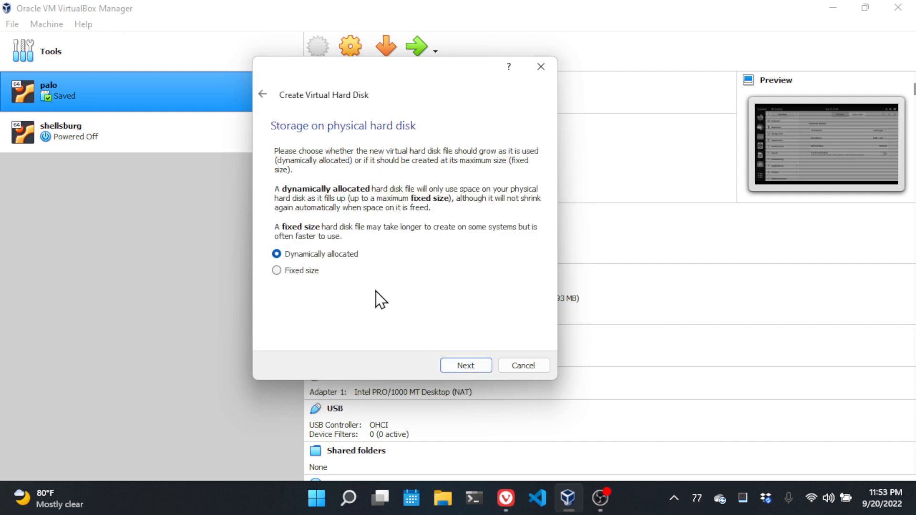
{"action": "left_click", "coordinate": [262, 94]}
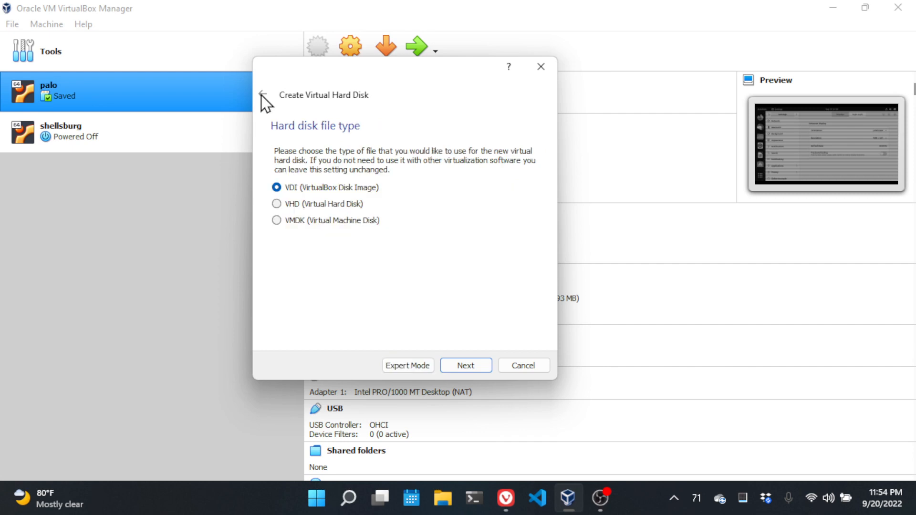
{"action": "left_click", "coordinate": [472, 364]}
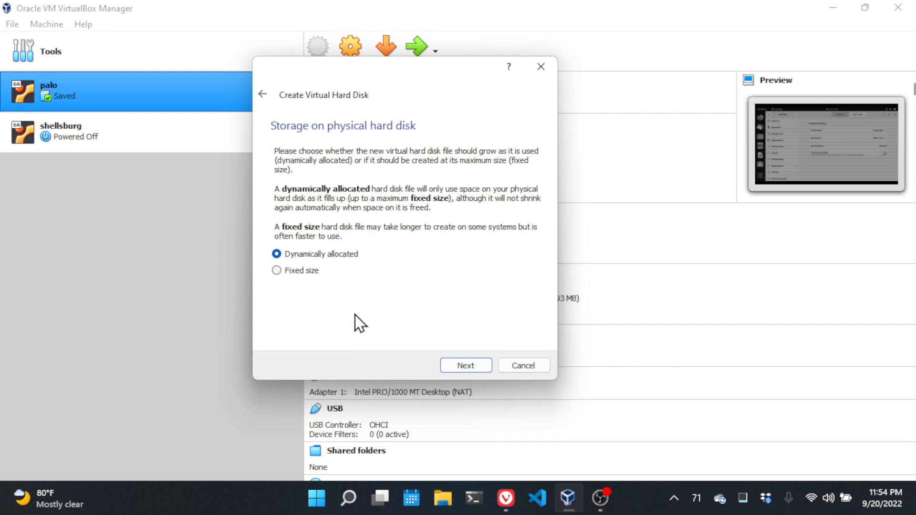
{"action": "left_click", "coordinate": [281, 272]}
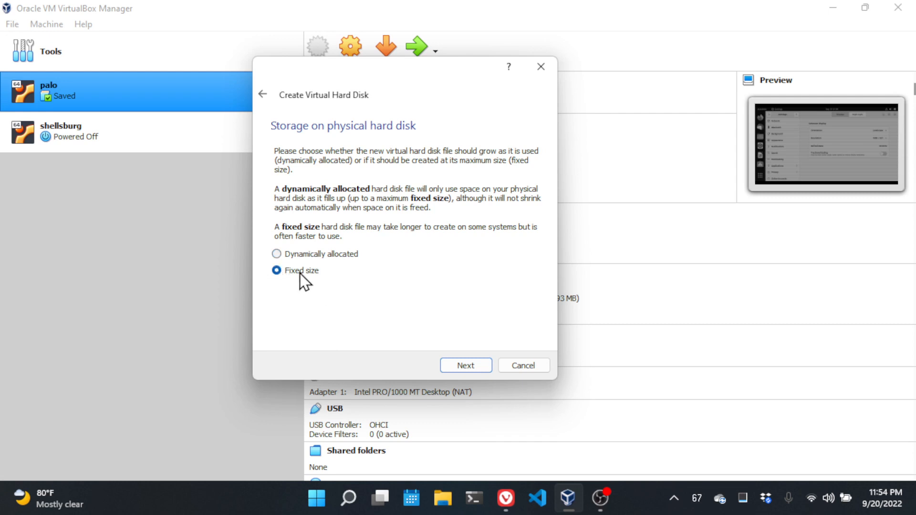
{"action": "left_click", "coordinate": [277, 254]}
{"action": "left_click", "coordinate": [277, 271]}
{"action": "left_click", "coordinate": [277, 254]}
{"action": "left_click", "coordinate": [462, 365]}
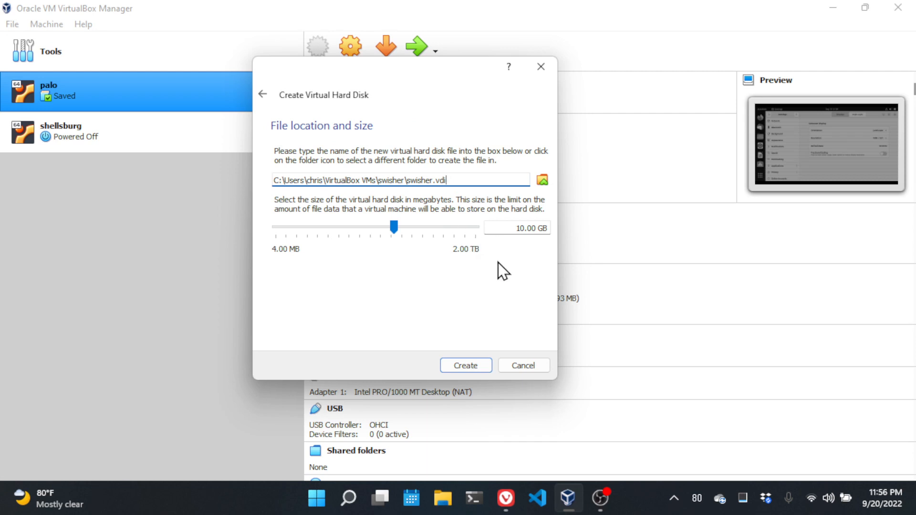
Set the virtual hard disk size to 30 GB and create the disk.
{"action": "left_click", "coordinate": [517, 229]}
{"action": "left_click_drag", "start_coordinate": [517, 229], "coordinate": [544, 230]}
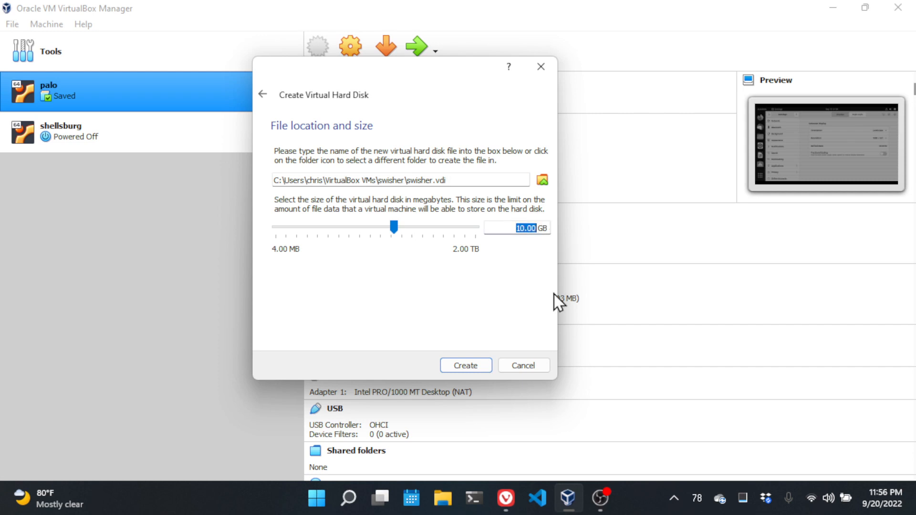
{"action": "type", "text": "30"}
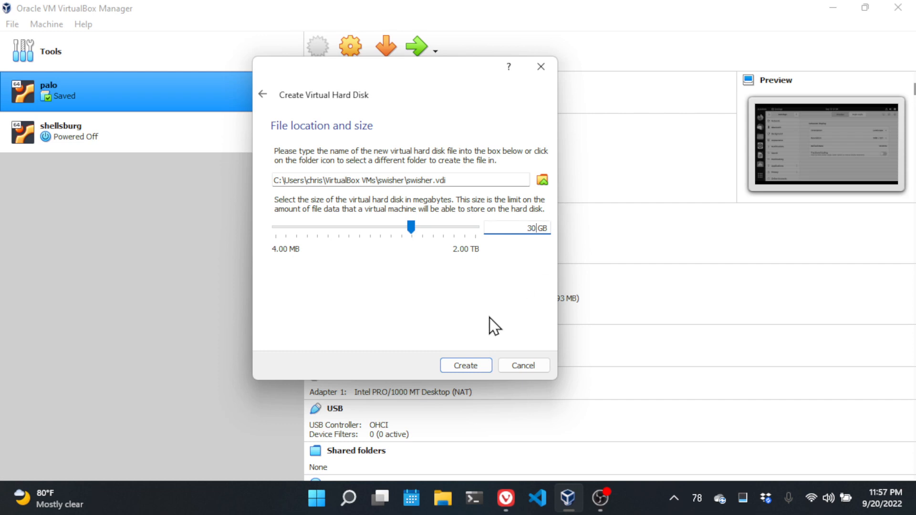
{"action": "left_click", "coordinate": [471, 366]}
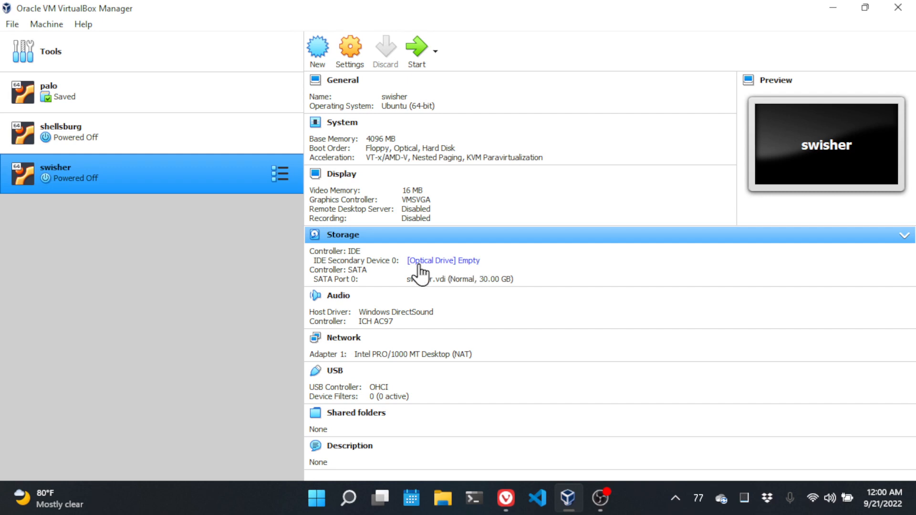
Insert ubuntu-22.04.1-desktop-amd64 from the Downloads folder as the disk file in the swisher machine's optical drive.
{"action": "left_click", "coordinate": [470, 264]}
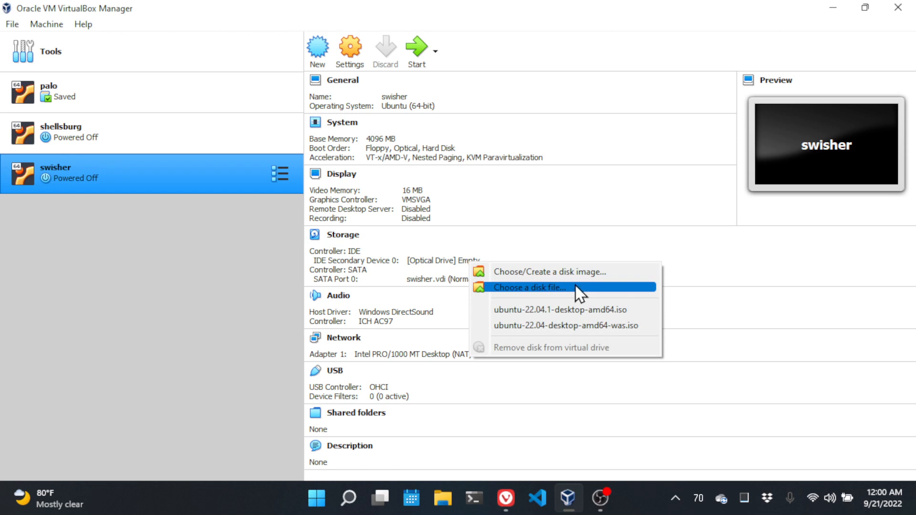
{"action": "left_click", "coordinate": [533, 287]}
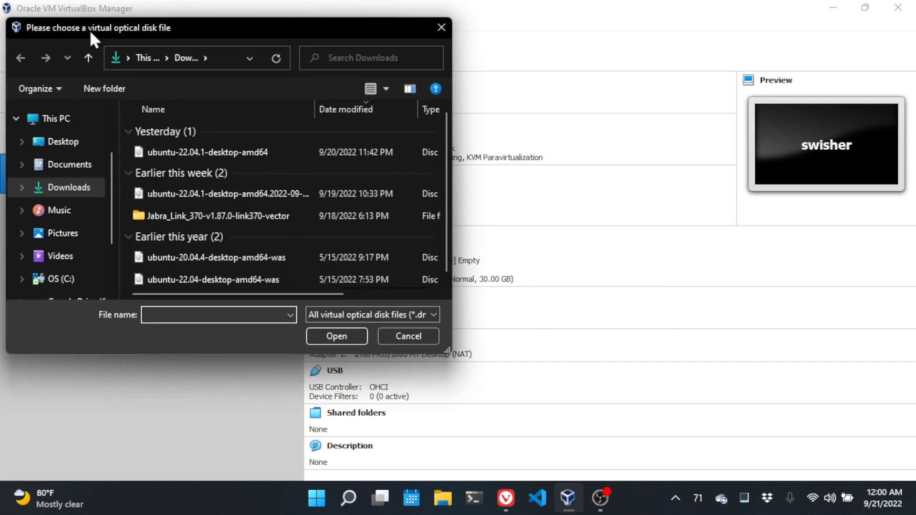
{"action": "left_click", "coordinate": [72, 167]}
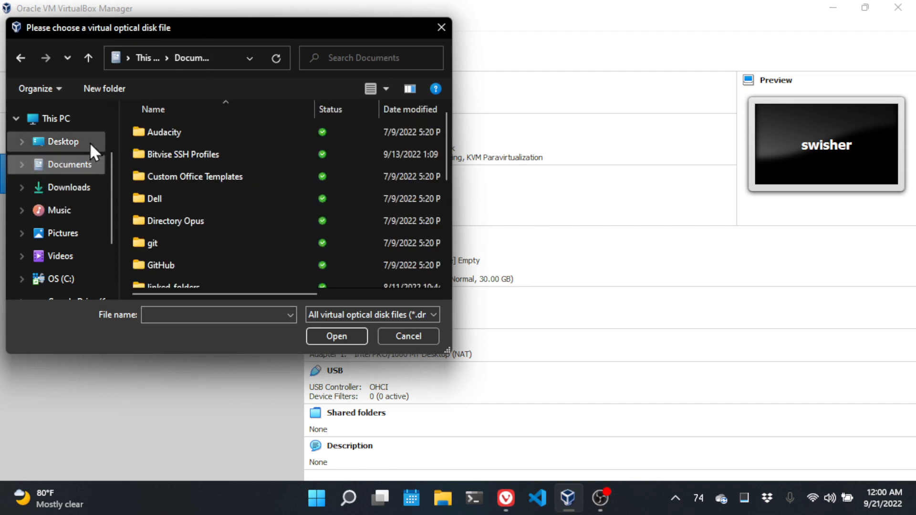
{"action": "left_click", "coordinate": [65, 194]}
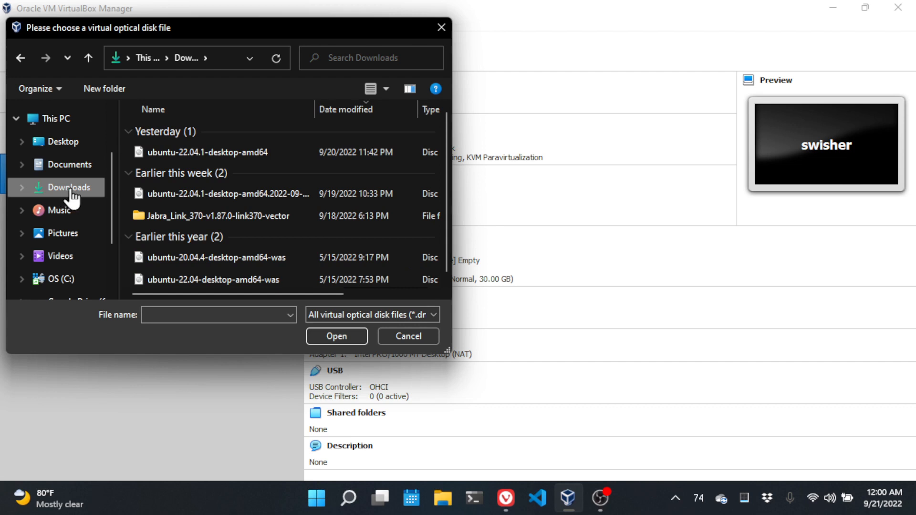
{"action": "left_click", "coordinate": [192, 153]}
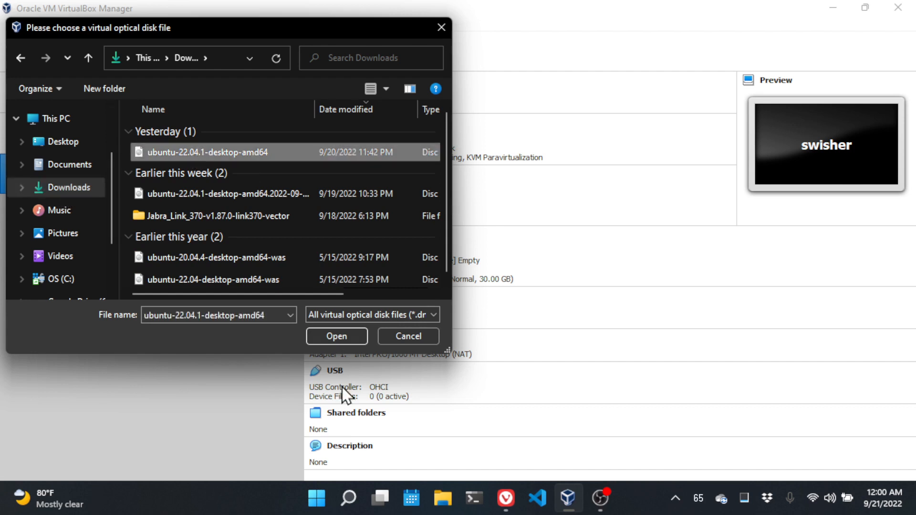
{"action": "left_click", "coordinate": [319, 334]}
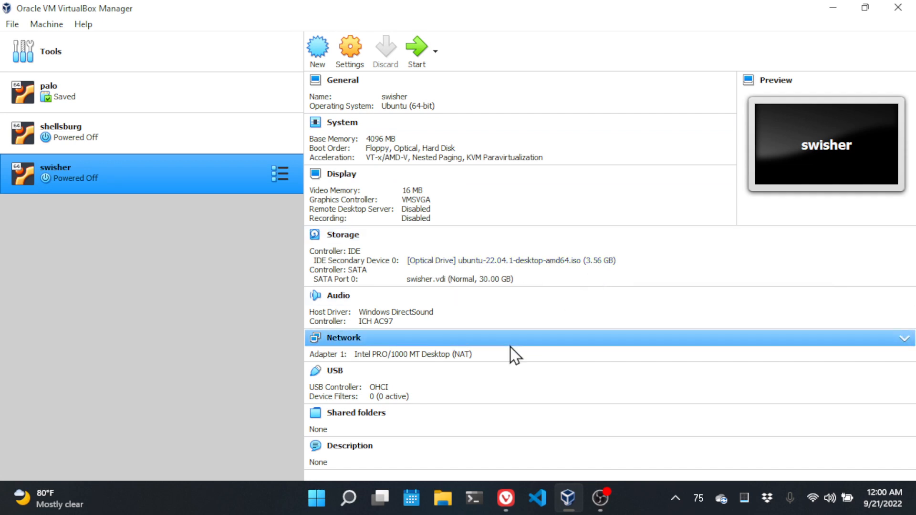
Start the swisher machine, try to boot it with Try or Install Ubuntu, and enlarge its window slightly without capturing the mouse.
{"action": "left_click", "coordinate": [417, 48]}
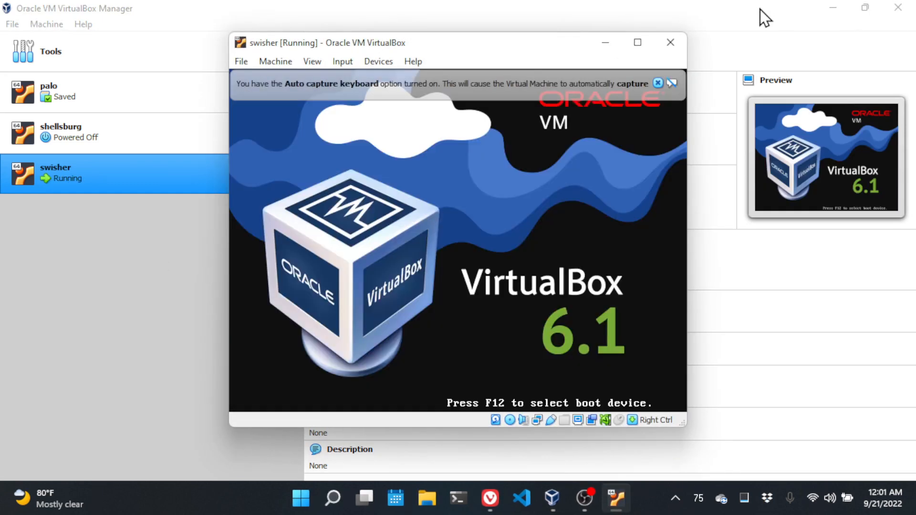
{"action": "left_click", "coordinate": [663, 83]}
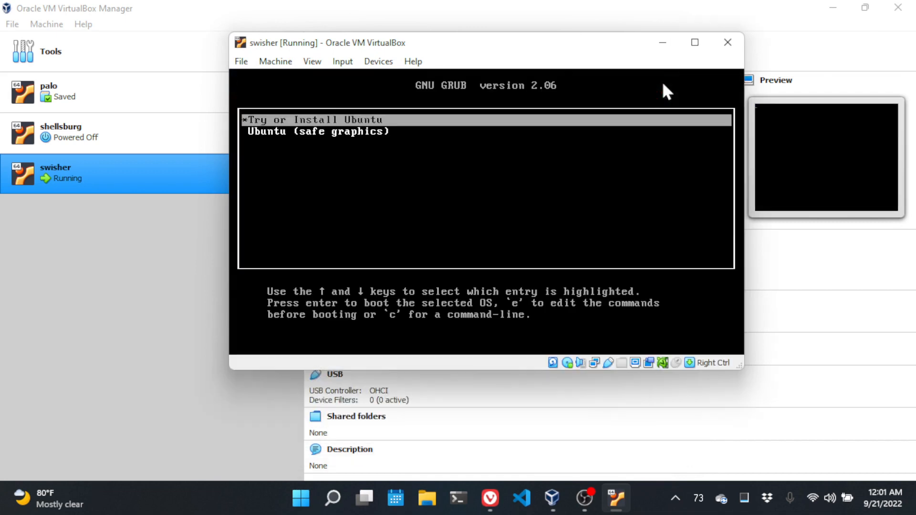
{"action": "key", "text": "Return"}
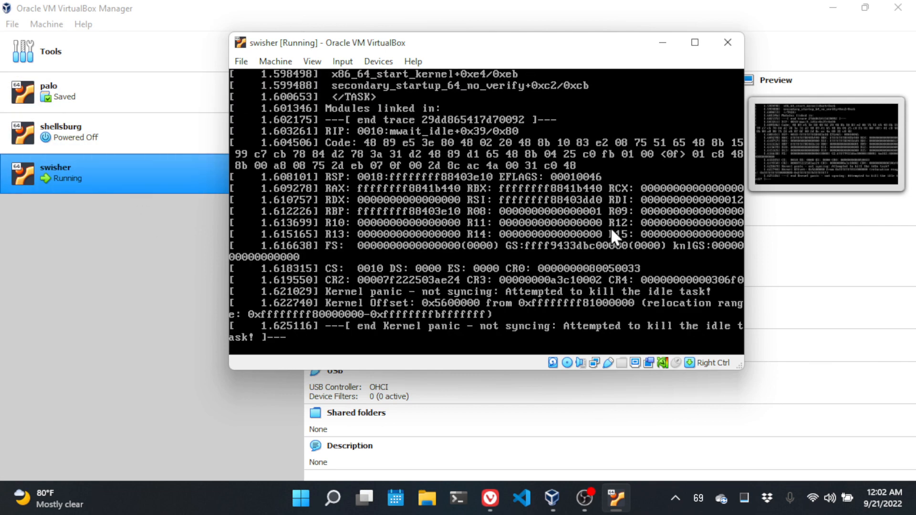
{"action": "left_click_drag", "start_coordinate": [744, 369], "coordinate": [776, 393]}
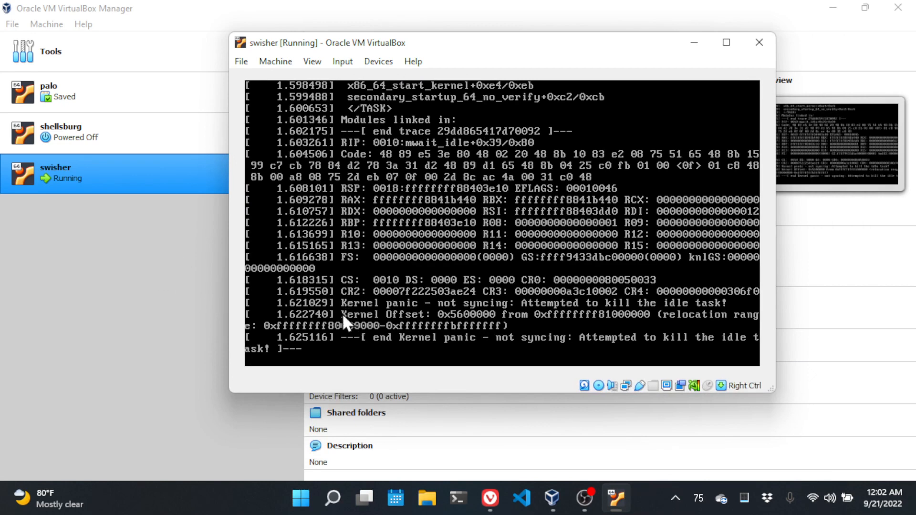
{"action": "left_click", "coordinate": [410, 311]}
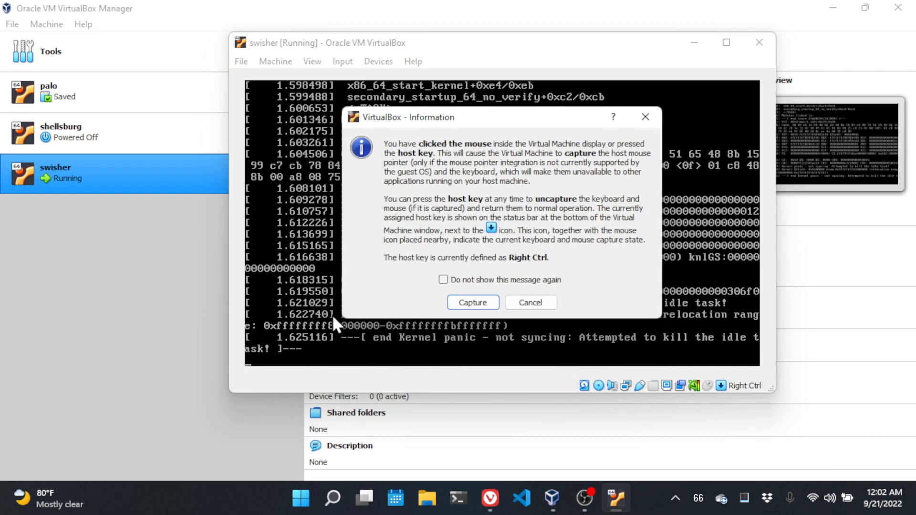
{"action": "left_click", "coordinate": [532, 300]}
{"action": "left_click", "coordinate": [532, 301]}
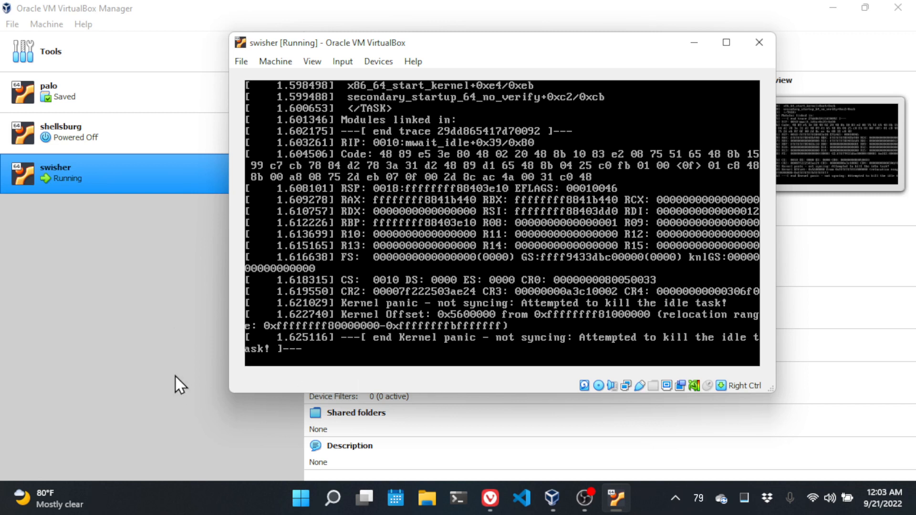
Close the running swisher machine by powering it off.
{"action": "left_click", "coordinate": [763, 45]}
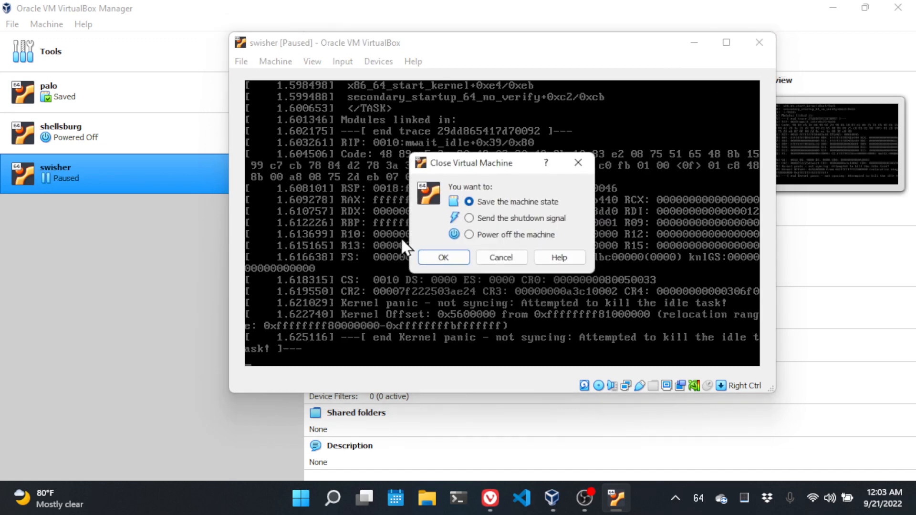
{"action": "left_click", "coordinate": [467, 235]}
{"action": "left_click", "coordinate": [437, 260]}
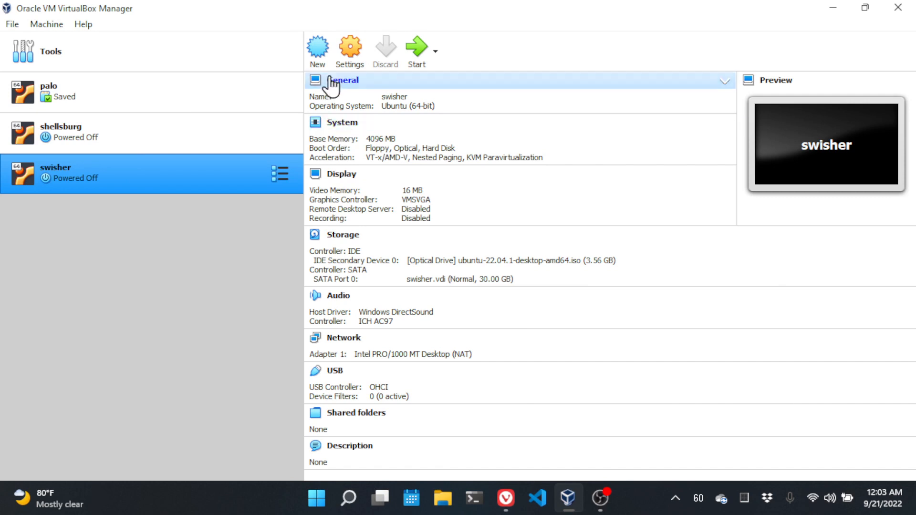
Increase the swisher machine's processor count by one in its system settings and save the settings.
{"action": "left_click", "coordinate": [364, 44]}
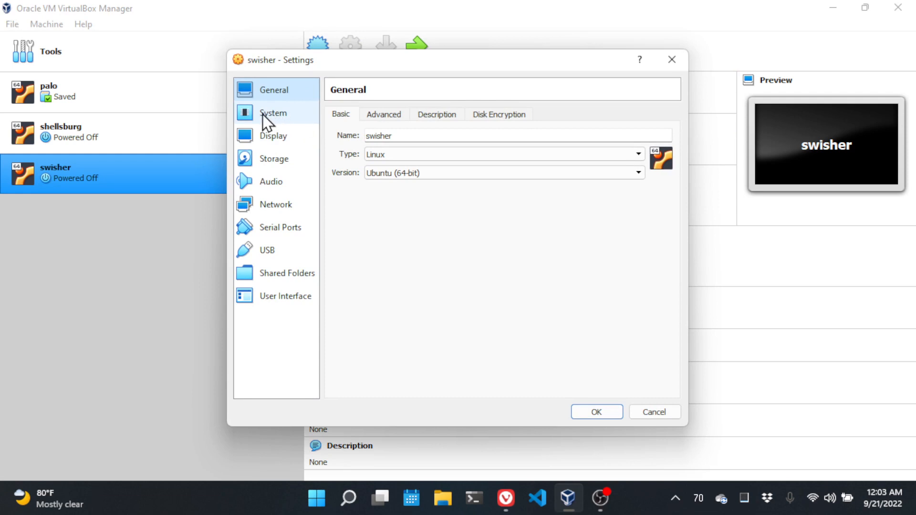
{"action": "left_click", "coordinate": [262, 113]}
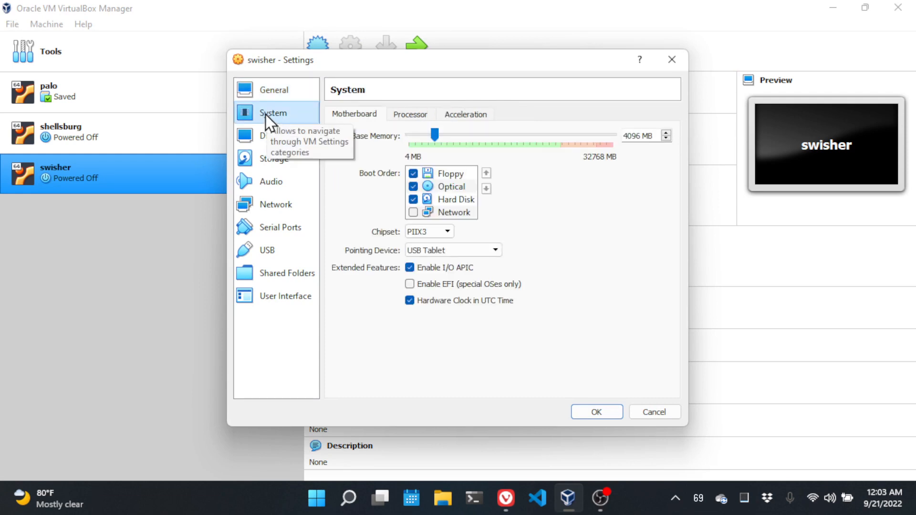
{"action": "left_click", "coordinate": [416, 115]}
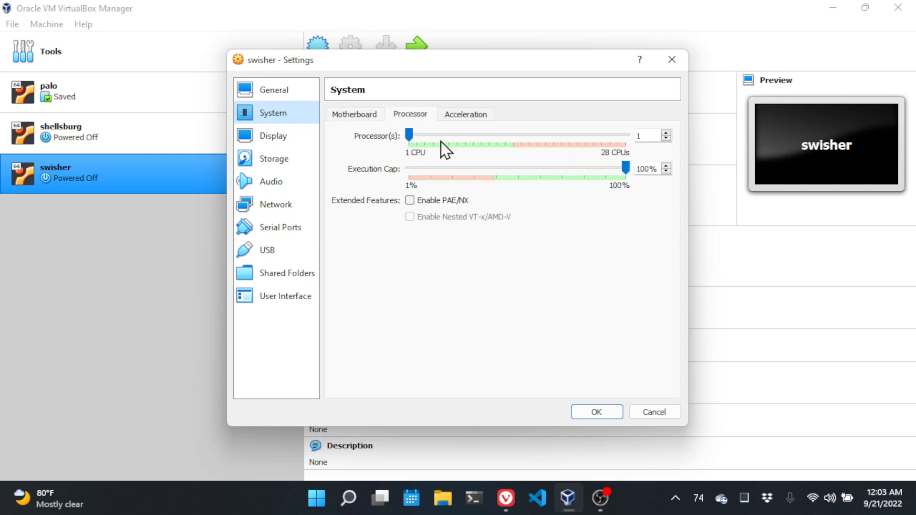
{"action": "left_click", "coordinate": [648, 137]}
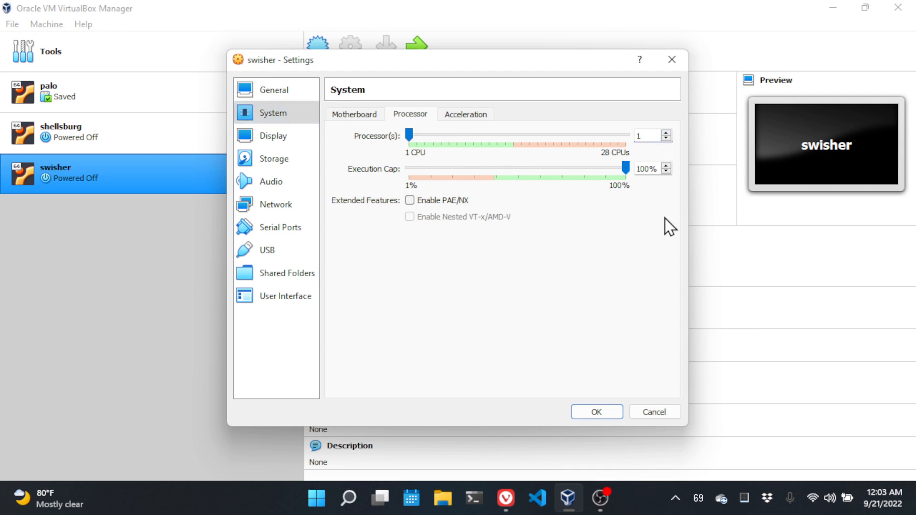
{"action": "left_click", "coordinate": [668, 133]}
{"action": "left_click", "coordinate": [596, 412]}
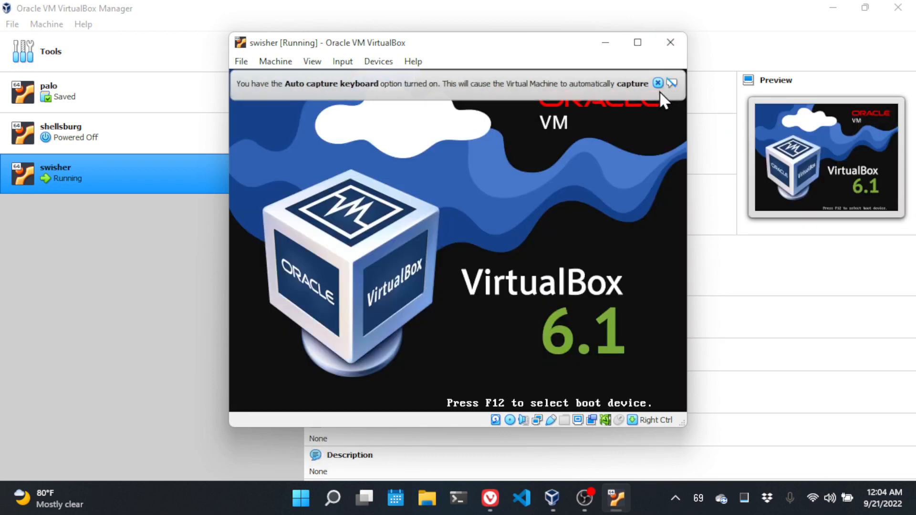
Boot the swisher machine with Try or Install Ubuntu, dismissing the keyboard capture and mouse pointer integration notices.
{"action": "left_click", "coordinate": [658, 83]}
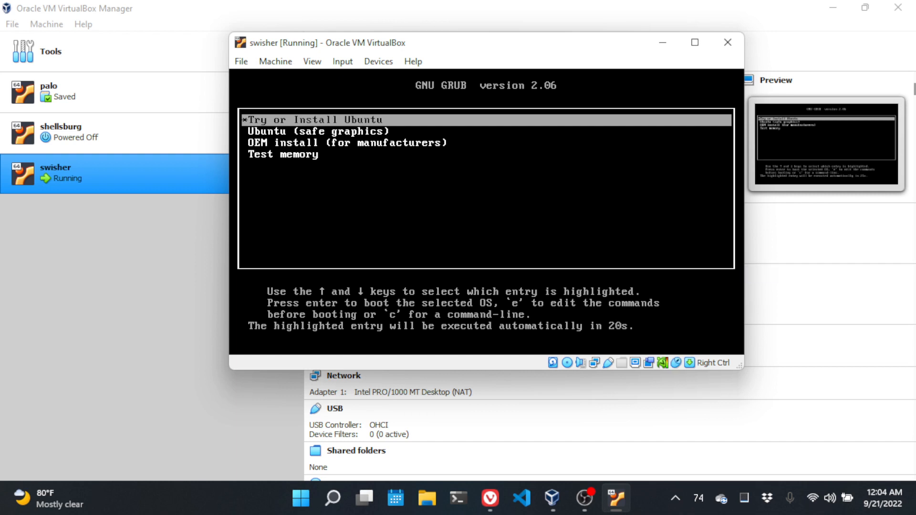
{"action": "key", "text": "Return"}
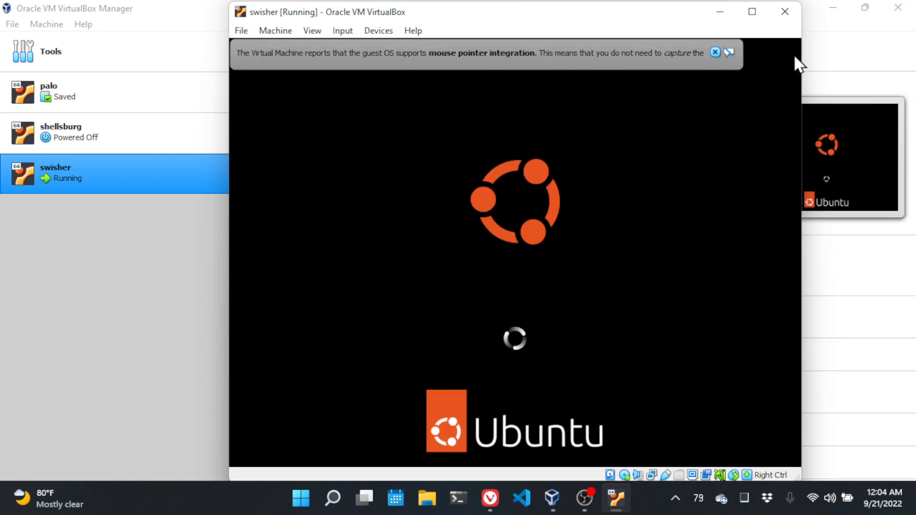
{"action": "left_click", "coordinate": [715, 52]}
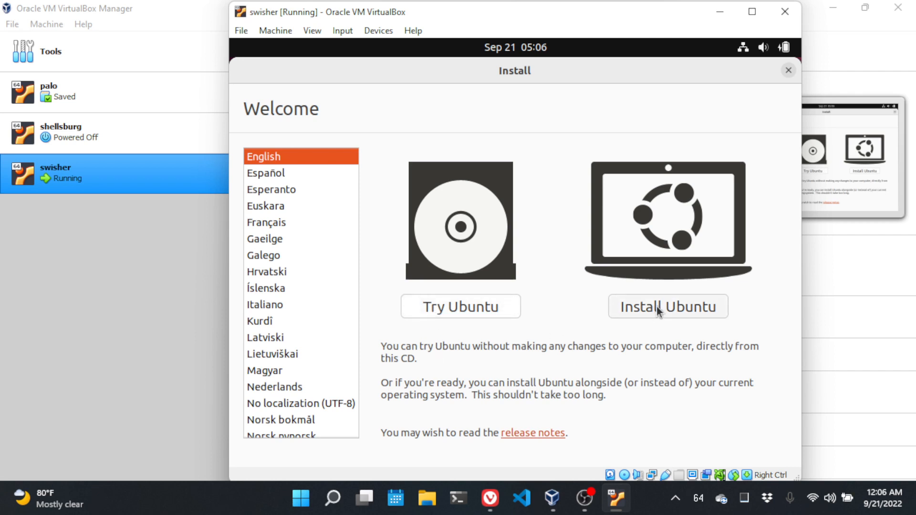
Start the English Ubuntu installation with the English (US) keyboard layout and Normal installation, including updates and third-party software.
{"action": "left_click", "coordinate": [671, 305]}
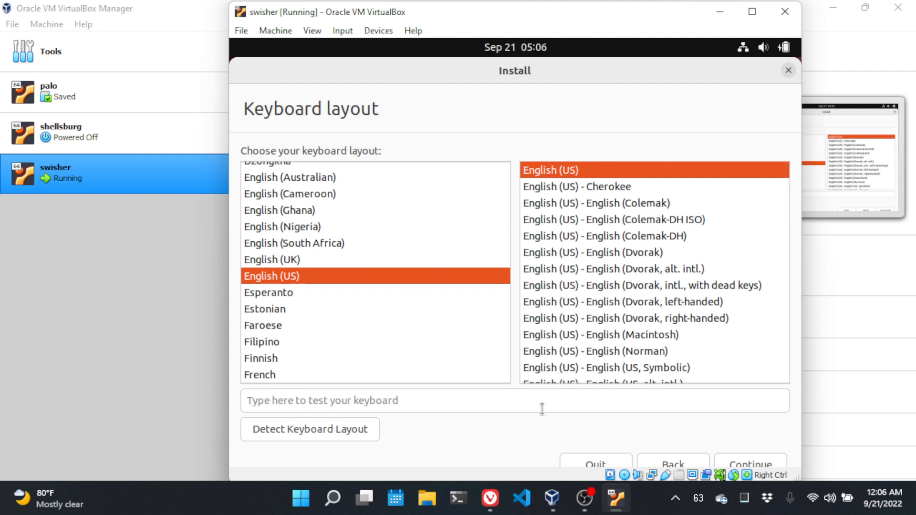
{"action": "left_click", "coordinate": [739, 465]}
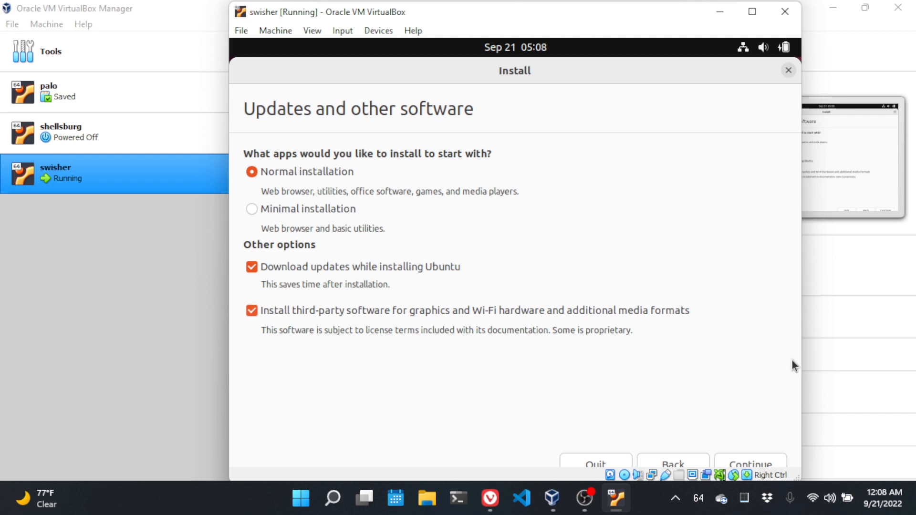
{"action": "left_click", "coordinate": [772, 463]}
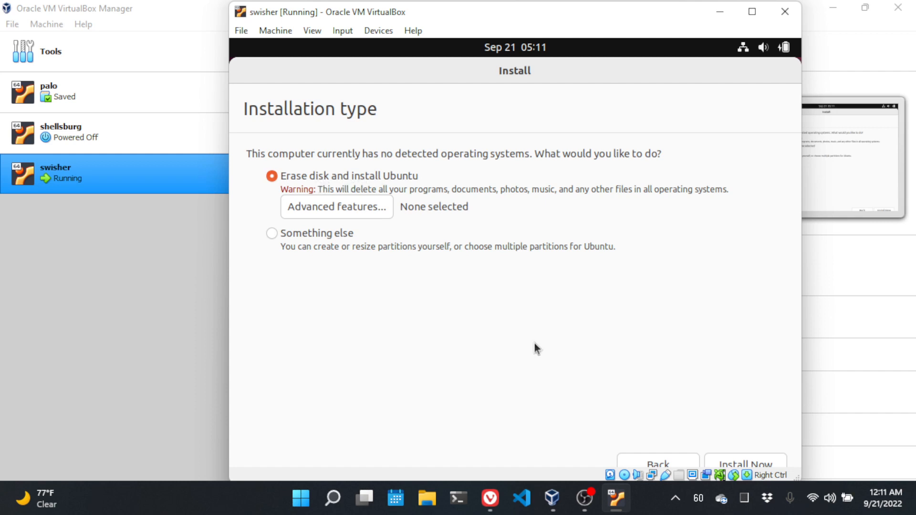
Install Ubuntu by erasing the disk, approve writing the partition changes, and accept Chicago as the location.
{"action": "left_click", "coordinate": [772, 462]}
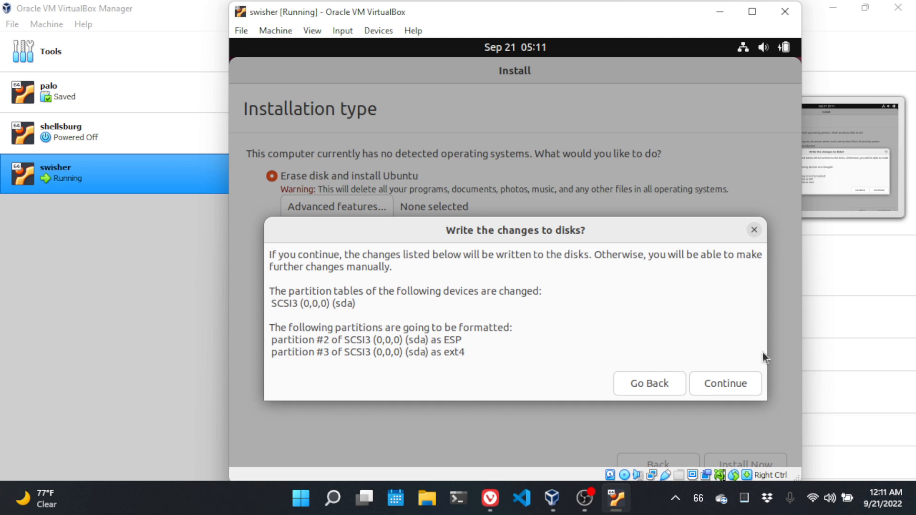
{"action": "left_click", "coordinate": [728, 383]}
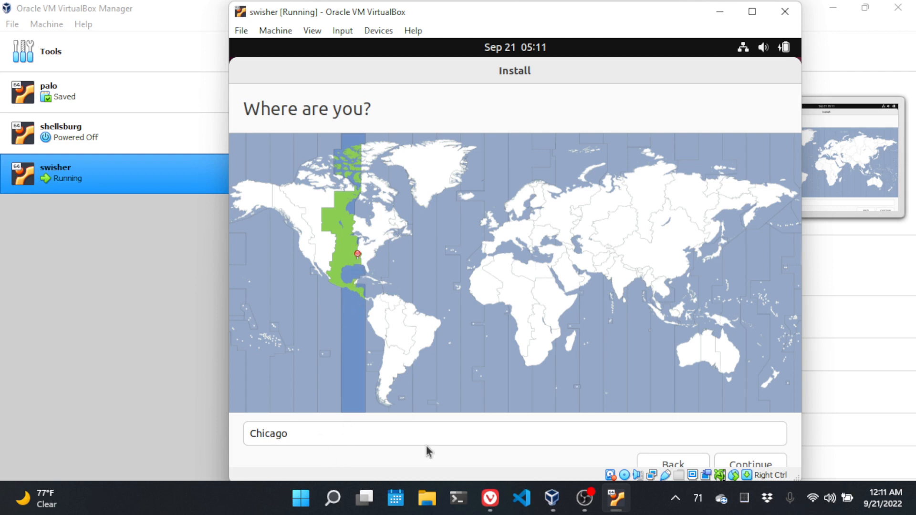
{"action": "left_click", "coordinate": [767, 463]}
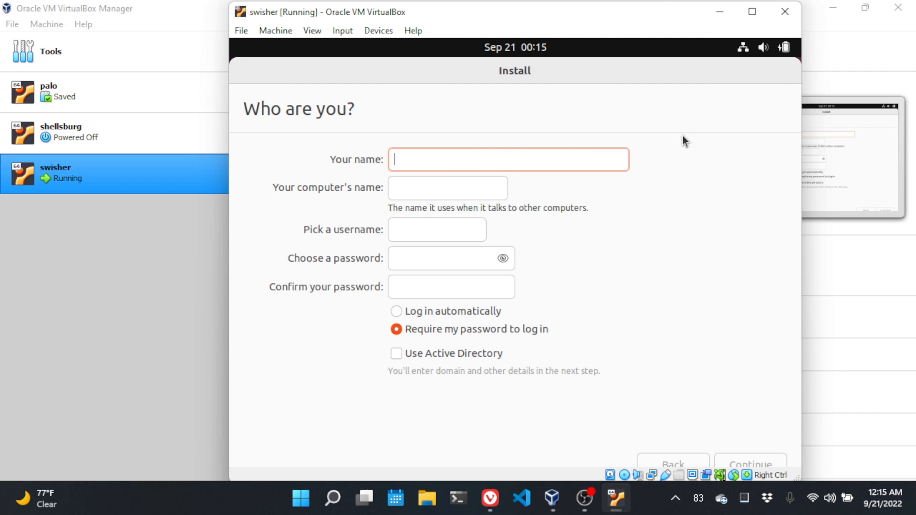
Fill in the user's name, name the computer swisher, and keep the suggested username.
{"action": "type", "text": "chri"}
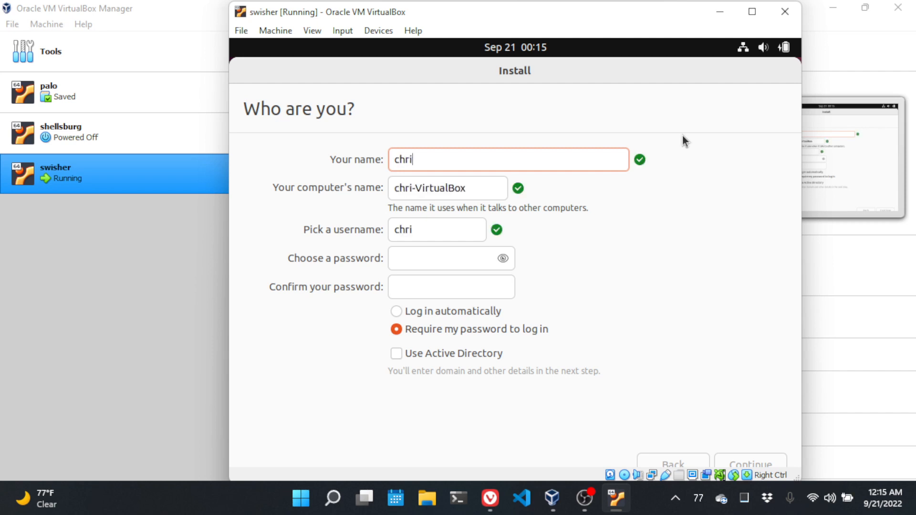
{"action": "type", "text": "stopherlo"}
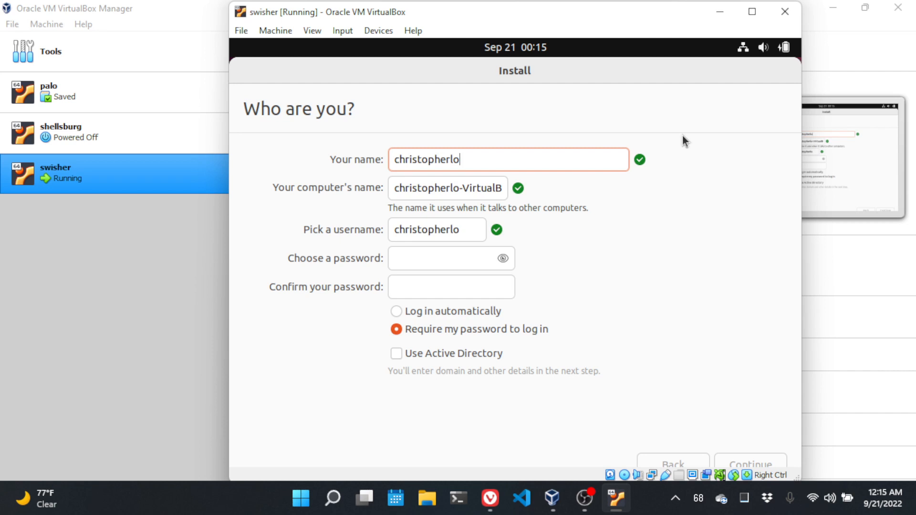
{"action": "key", "text": "BackSpace"}
{"action": "key", "text": "Tab"}
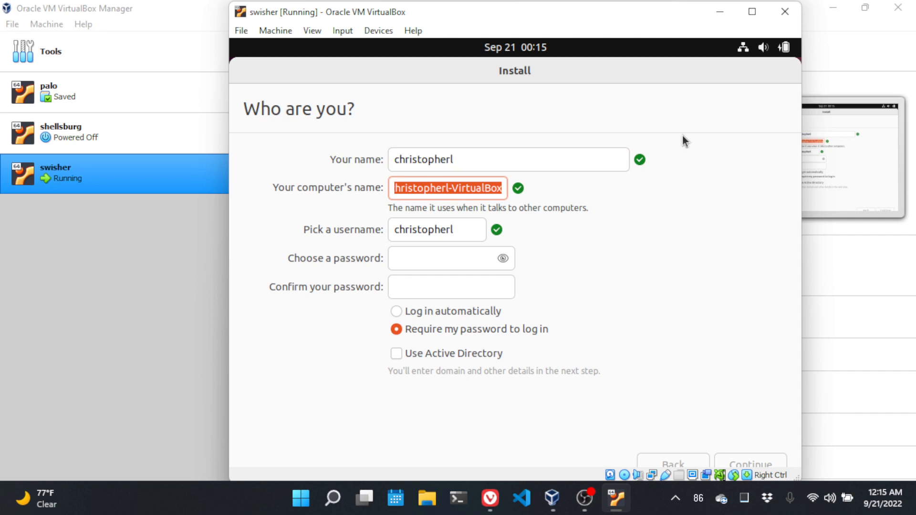
{"action": "type", "text": "swisher"}
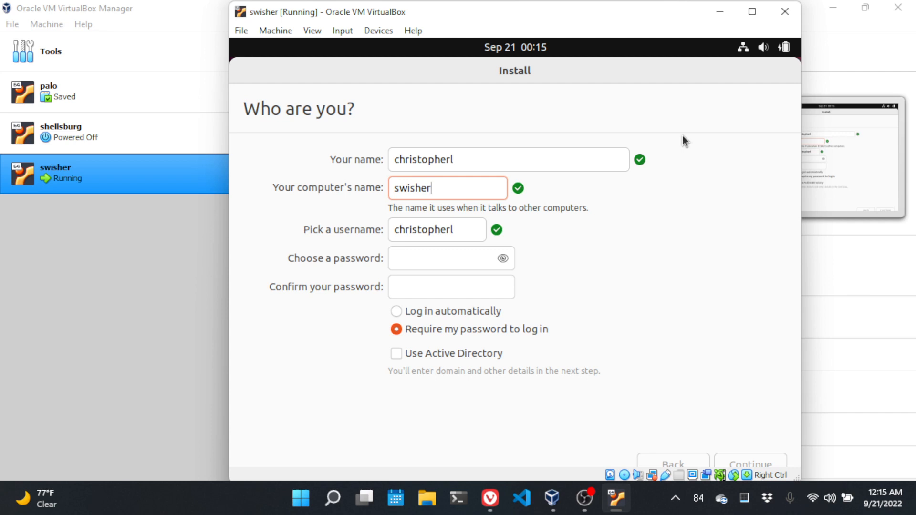
{"action": "key", "text": "Tab"}
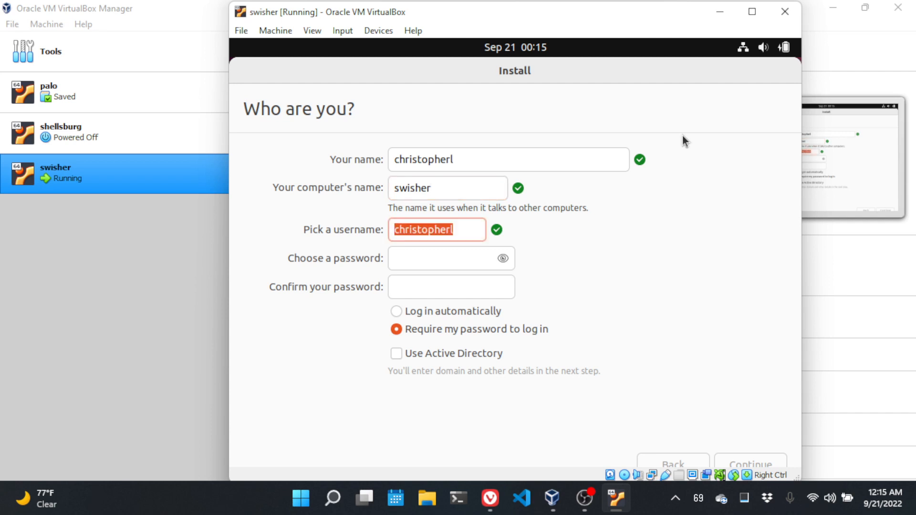
{"action": "key", "text": "Tab"}
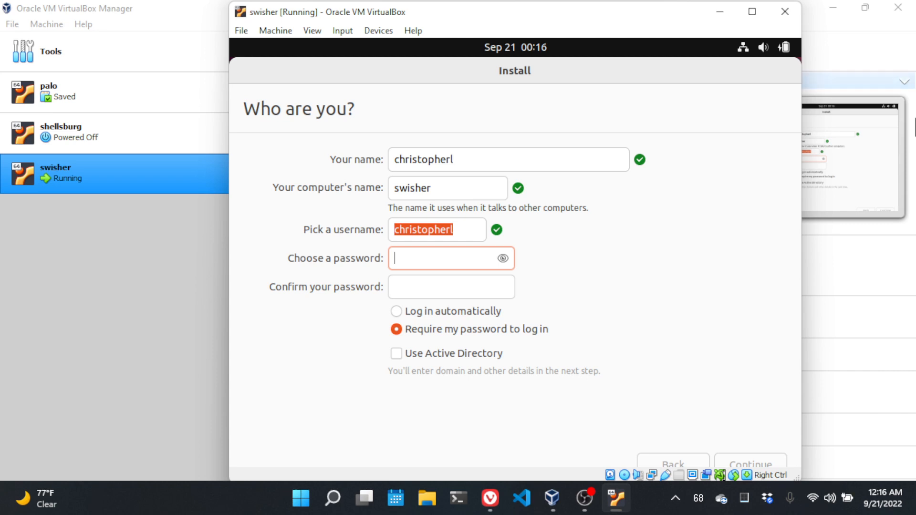
Enter and confirm the account password, keep the password required at login, and continue the installation.
{"action": "left_click", "coordinate": [503, 258]}
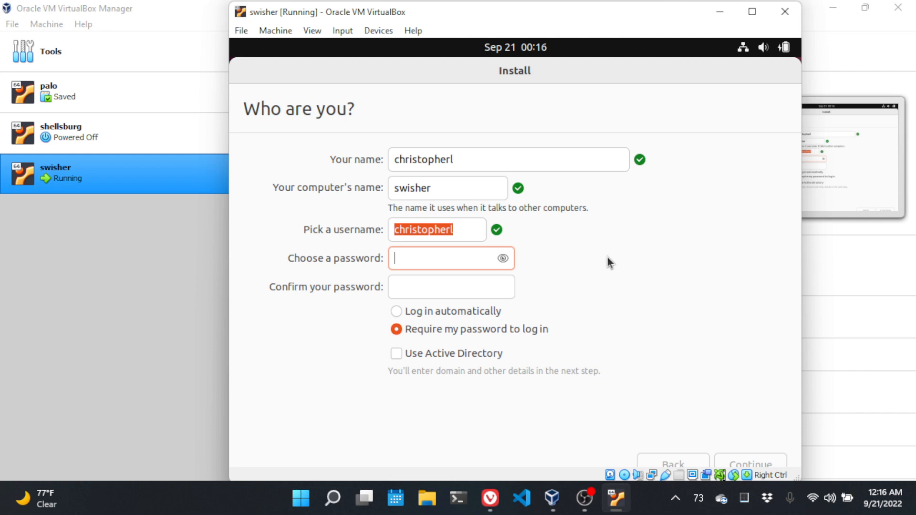
{"action": "type", "text": "••"}
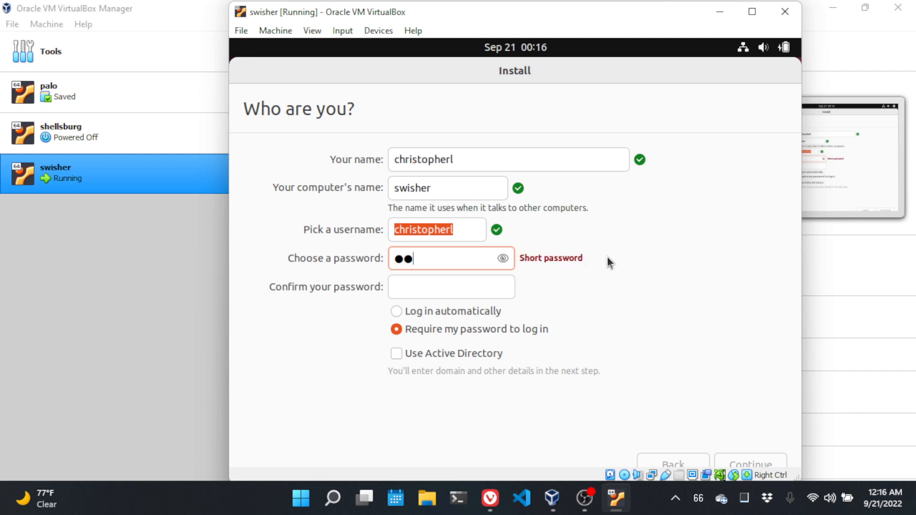
{"action": "type", "text": "••••"}
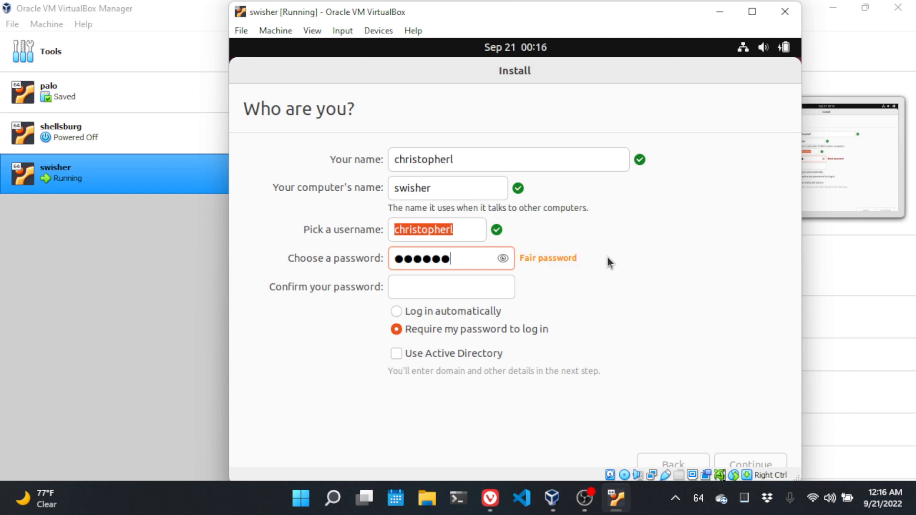
{"action": "key", "text": "Tab"}
{"action": "key", "text": "shift+Tab"}
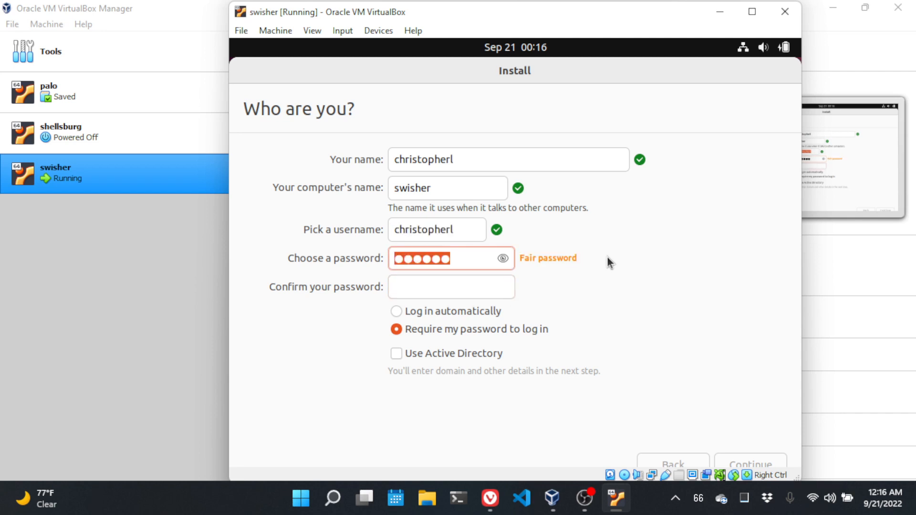
{"action": "type", "text": "••••••"}
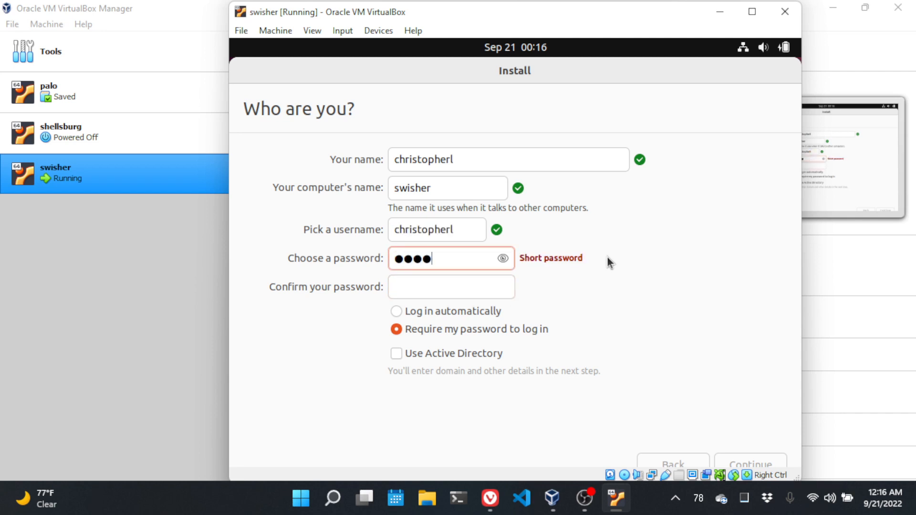
{"action": "type", "text": "••"}
{"action": "key", "text": "Tab"}
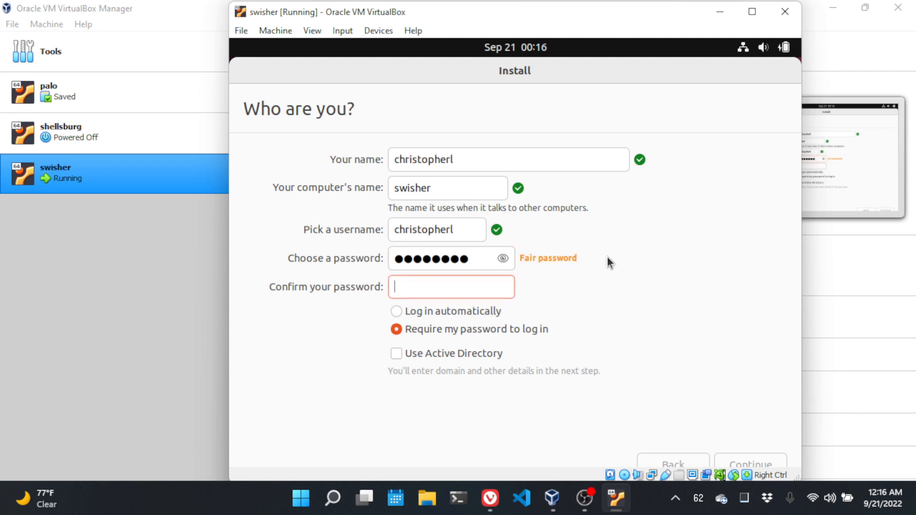
{"action": "type", "text": "••••••••"}
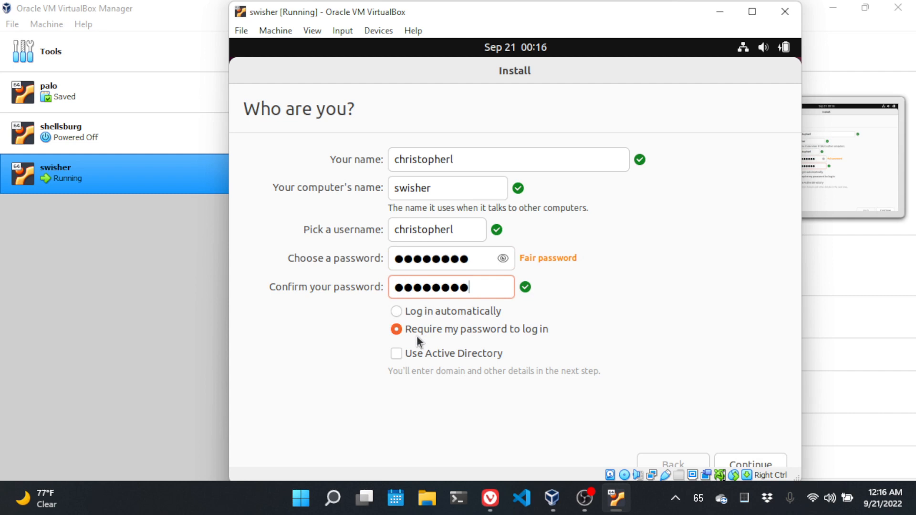
{"action": "left_click", "coordinate": [762, 464]}
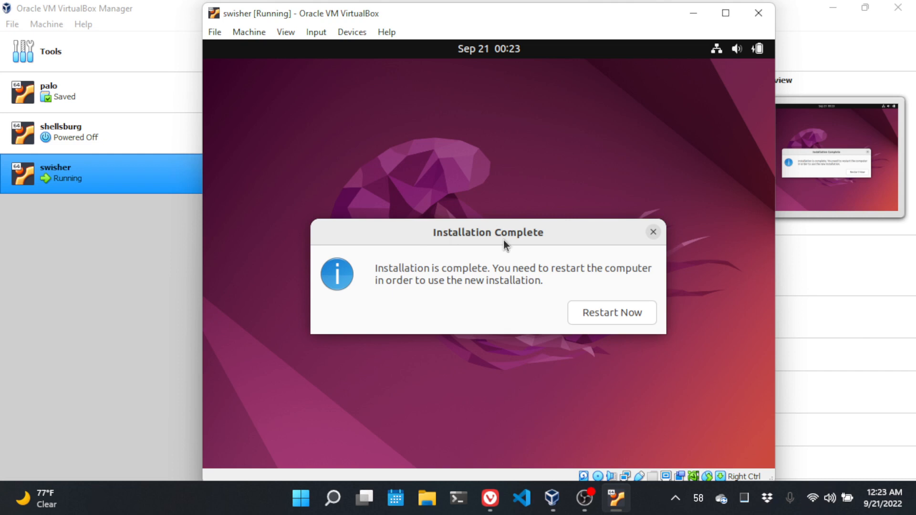
Restart into the new installation, checking the optical drive for the installation disk, and dismiss the mouse pointer integration notice.
{"action": "left_click", "coordinate": [614, 313]}
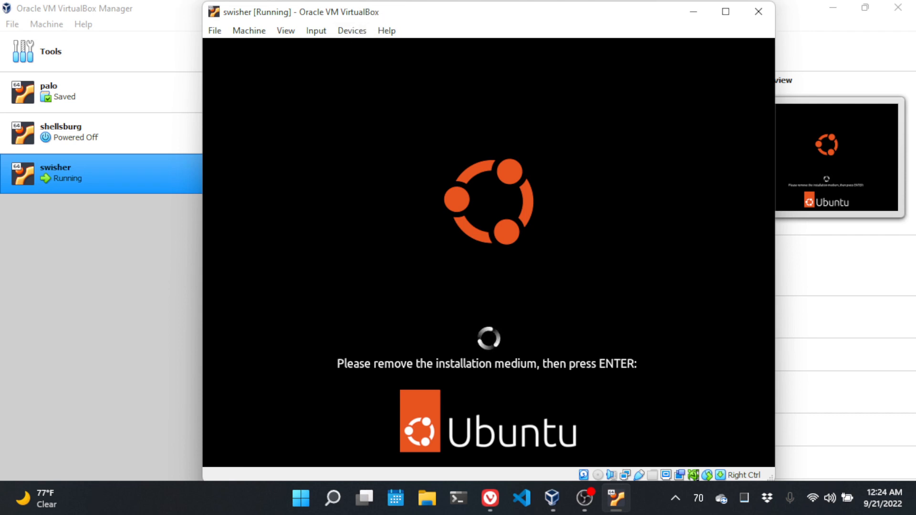
{"action": "left_click", "coordinate": [360, 32]}
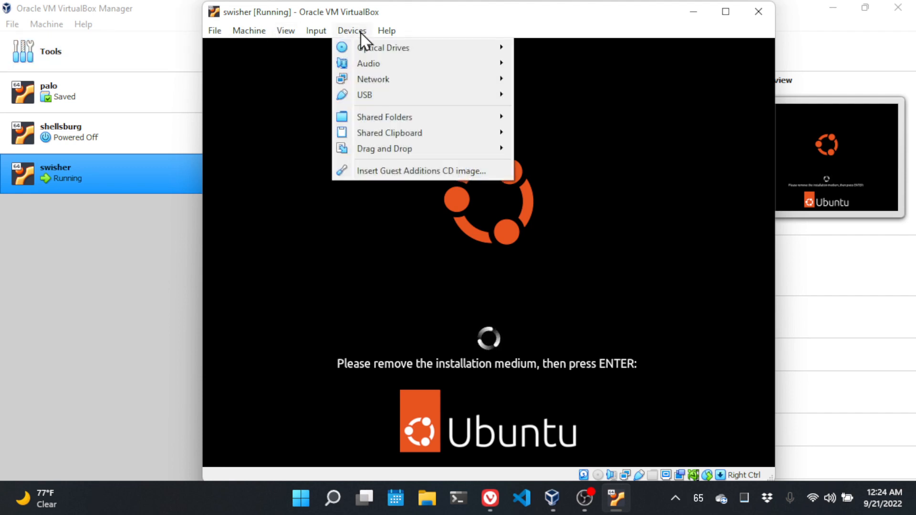
{"action": "mouse_move", "coordinate": [392, 93]}
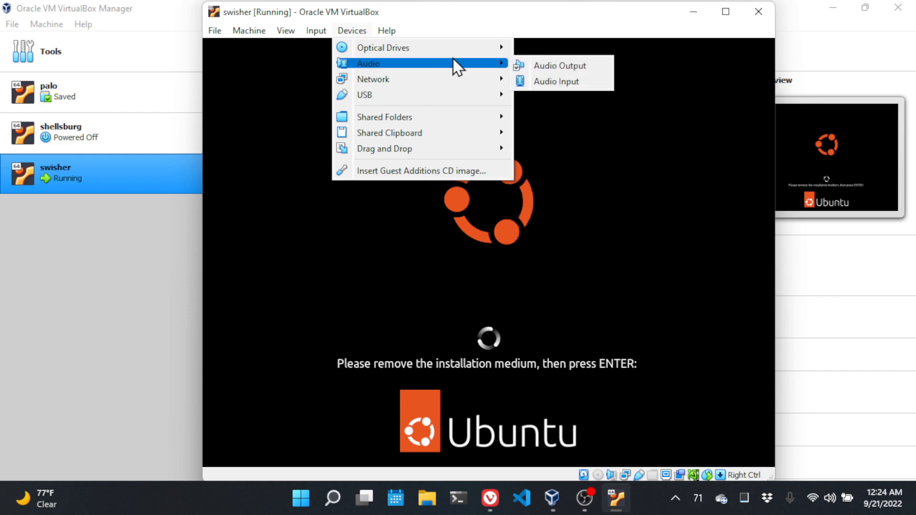
{"action": "mouse_move", "coordinate": [461, 50]}
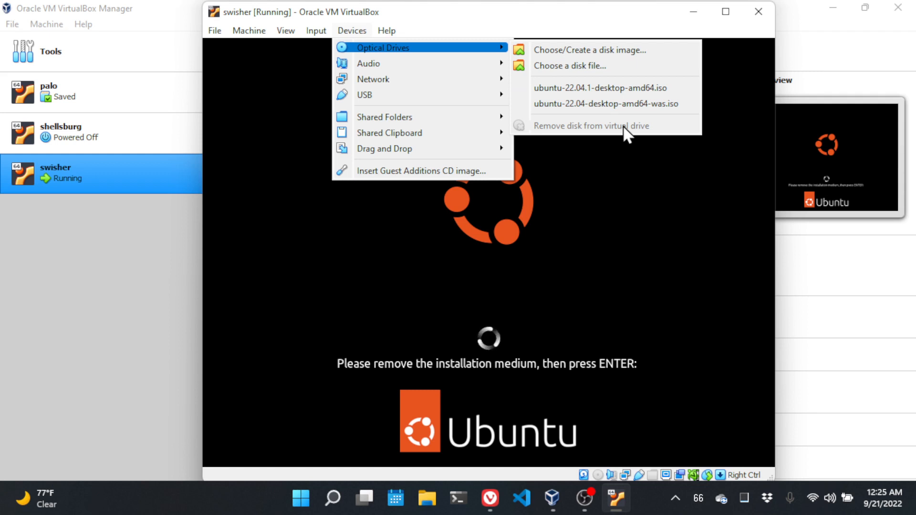
{"action": "left_click", "coordinate": [553, 259]}
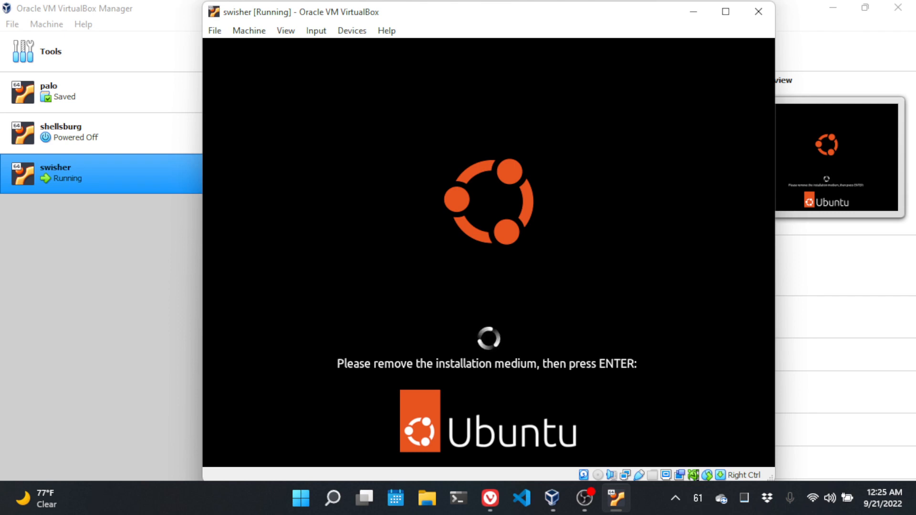
{"action": "key", "text": "Return"}
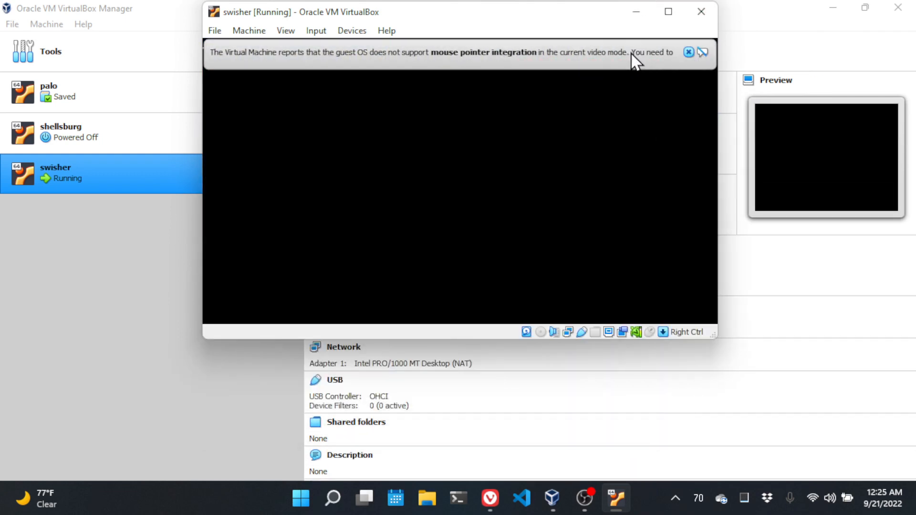
{"action": "left_click", "coordinate": [690, 51]}
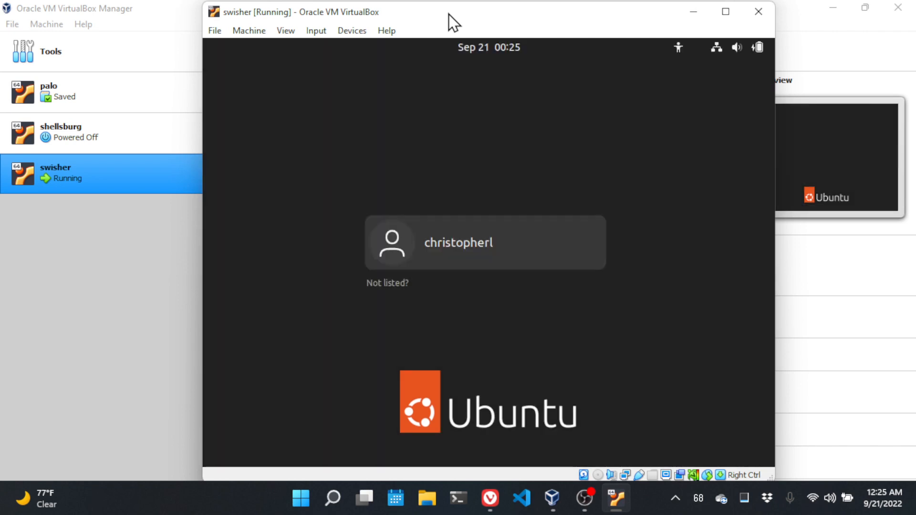
Log in to Ubuntu as the created user by entering the account password.
{"action": "left_click", "coordinate": [482, 245]}
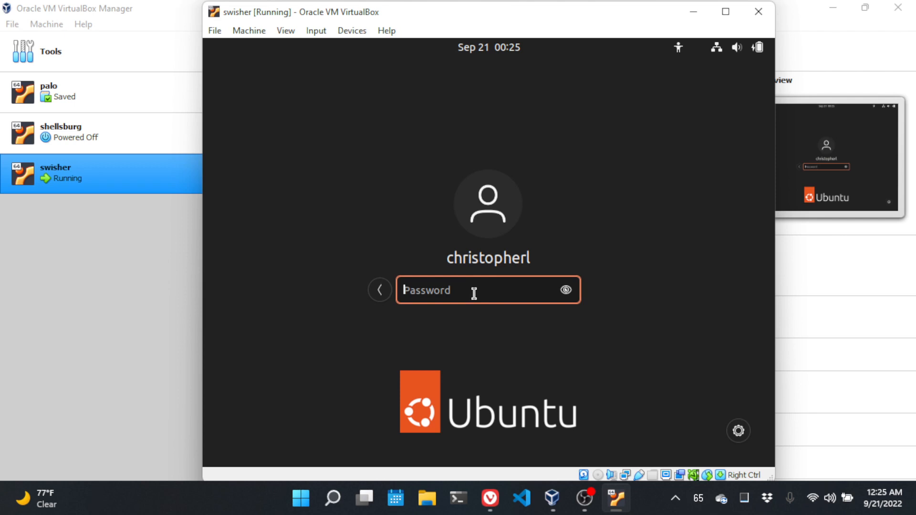
{"action": "type", "text": "****"}
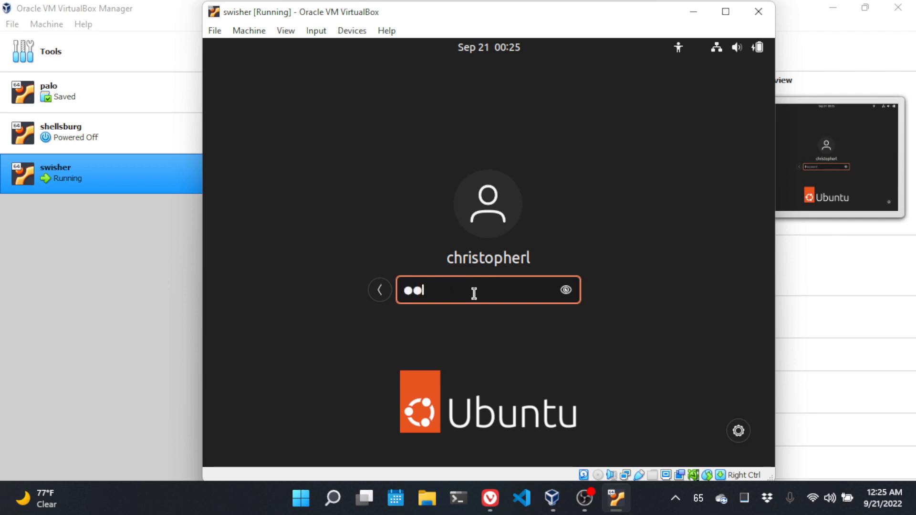
{"action": "type", "text": "****"}
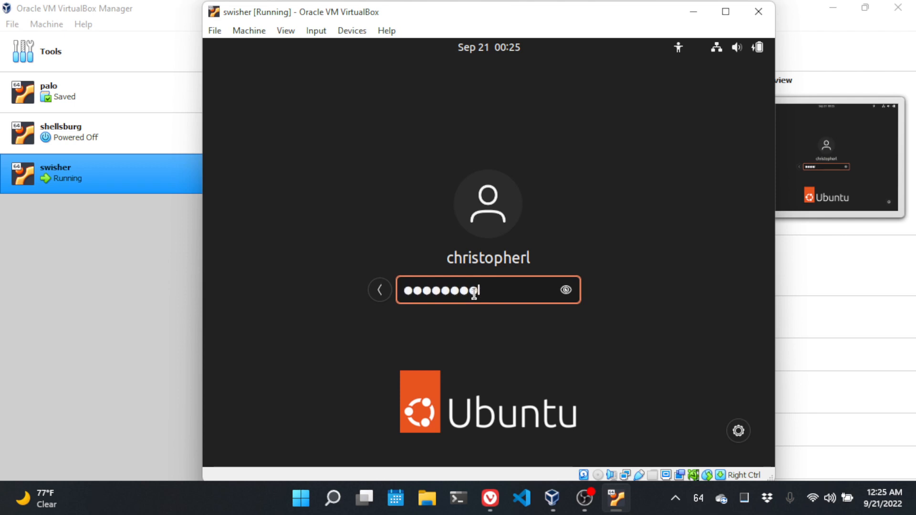
{"action": "key", "text": "Return"}
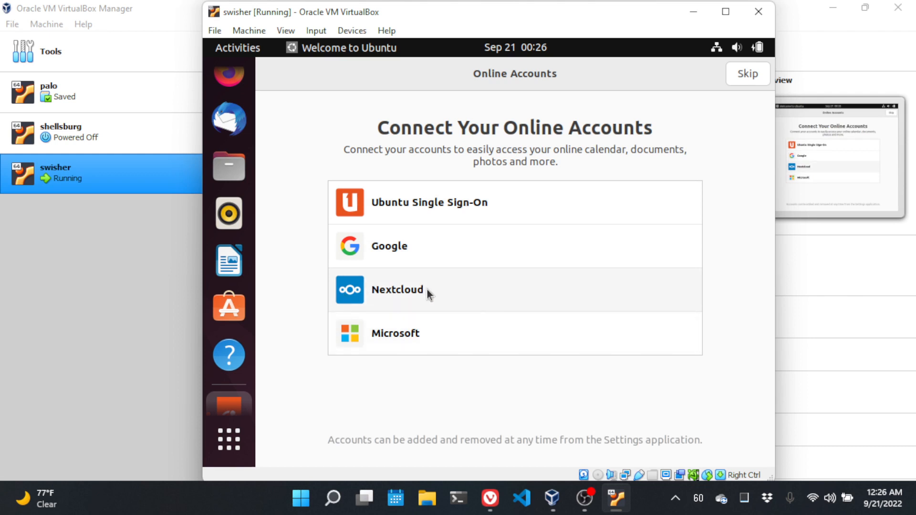
Skip connecting online accounts and continue past the Livepatch page without setting it up.
{"action": "left_click", "coordinate": [747, 75]}
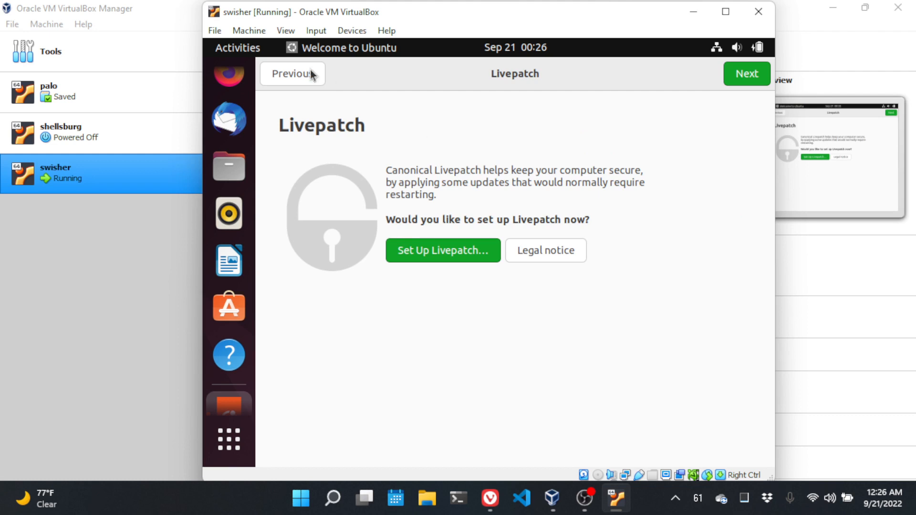
{"action": "left_click", "coordinate": [294, 74]}
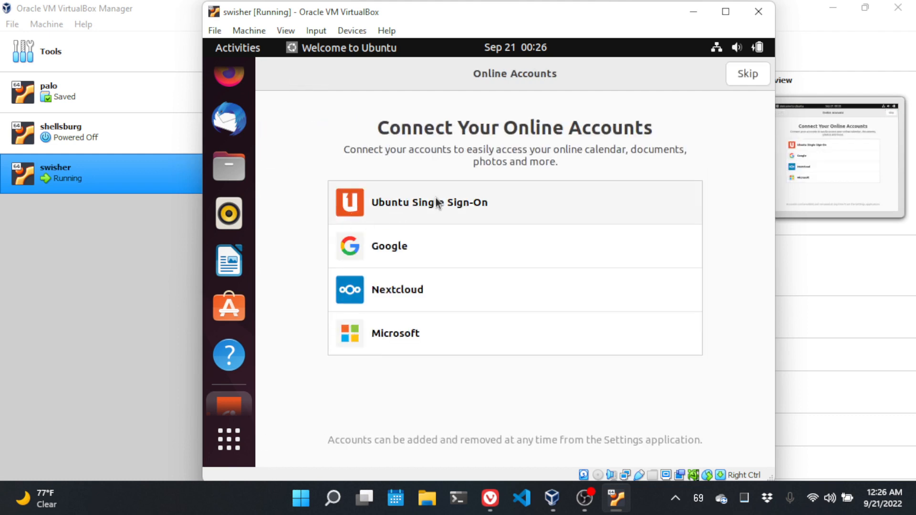
{"action": "left_click", "coordinate": [749, 76]}
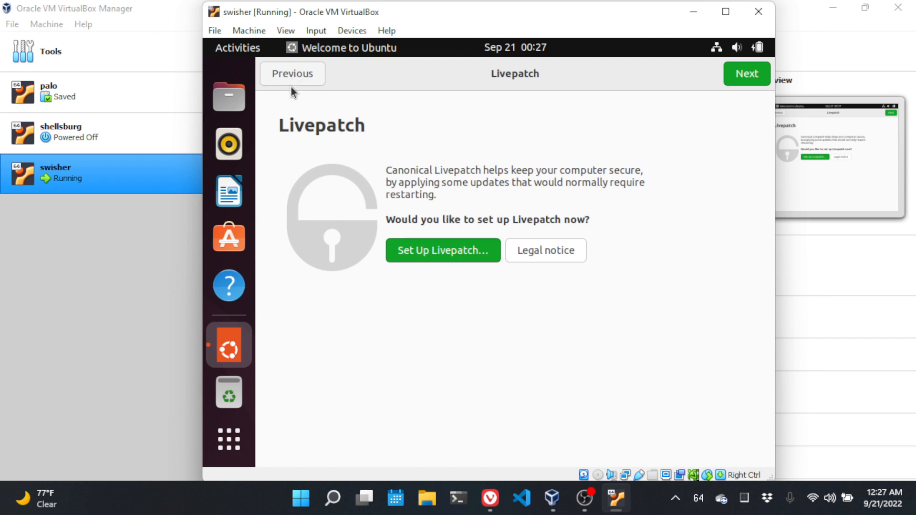
{"action": "left_click", "coordinate": [751, 73]}
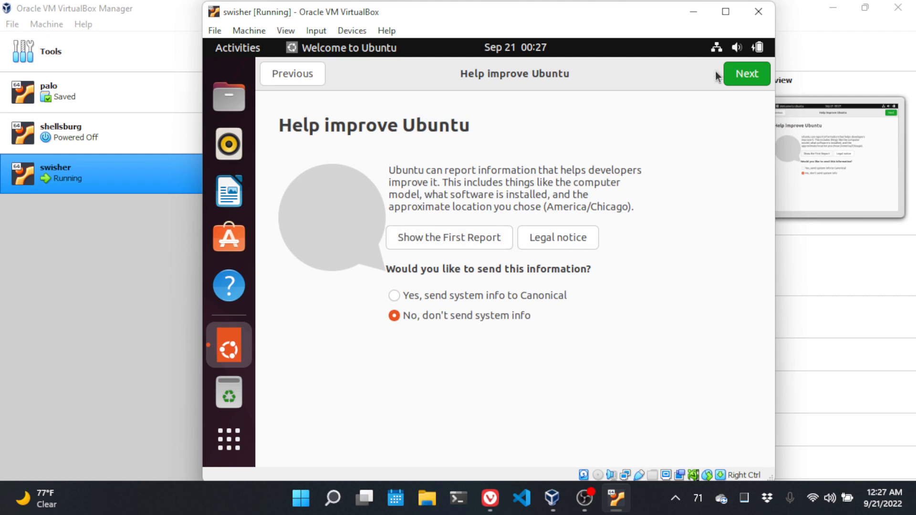
Decline sending system info, continue with Location Services on, and finish the welcome setup after looking through the suggested apps.
{"action": "left_click", "coordinate": [747, 74]}
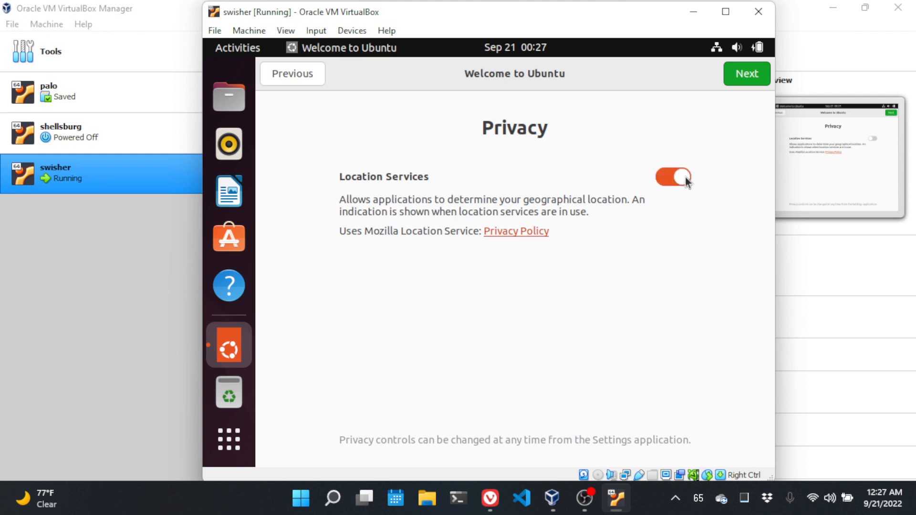
{"action": "left_click", "coordinate": [742, 73]}
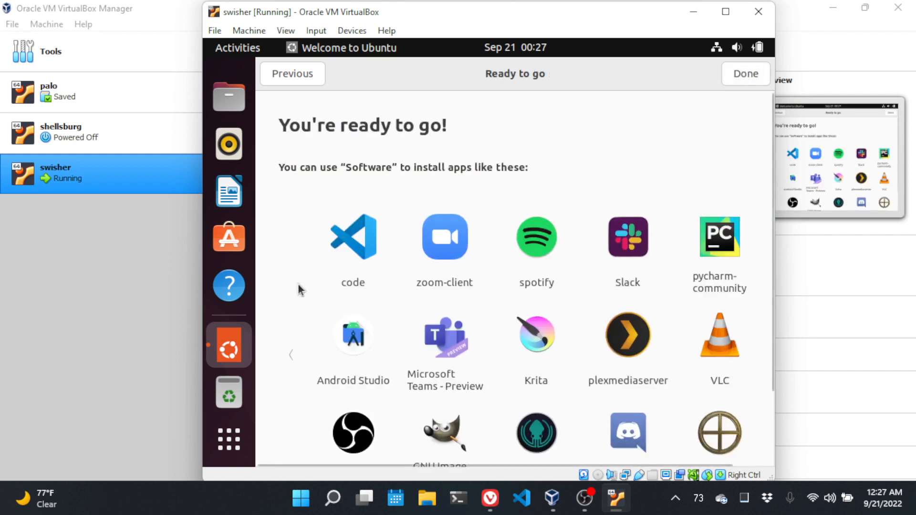
{"action": "scroll", "coordinate": [465, 208], "scroll_direction": "down", "scroll_amount": 2}
{"action": "scroll", "coordinate": [465, 207], "scroll_direction": "up", "scroll_amount": 1}
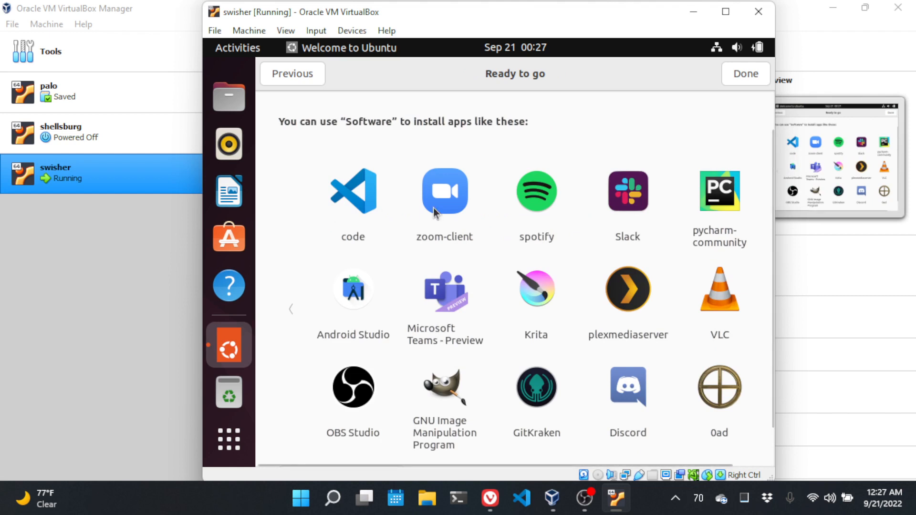
{"action": "left_click", "coordinate": [749, 73]}
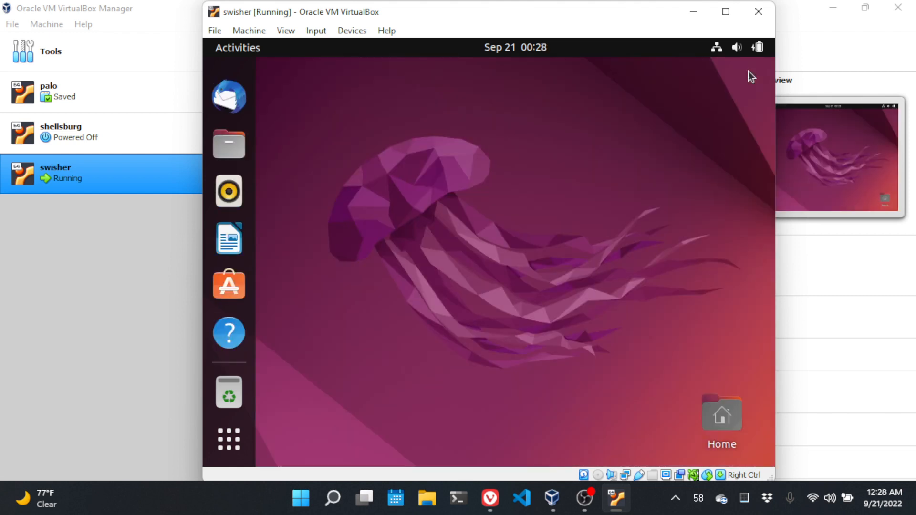